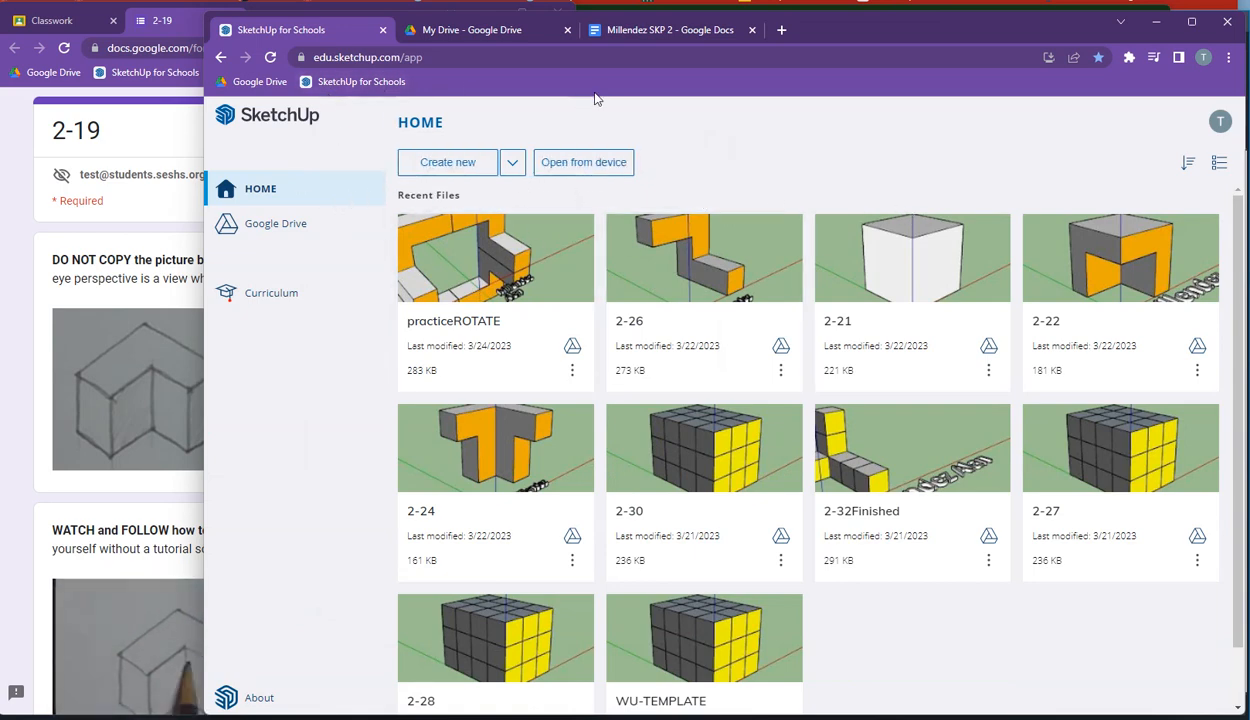
Step: Create a new model and save it as practiceSCALE in the SketchUp Files folder of My Drive
click(446, 171)
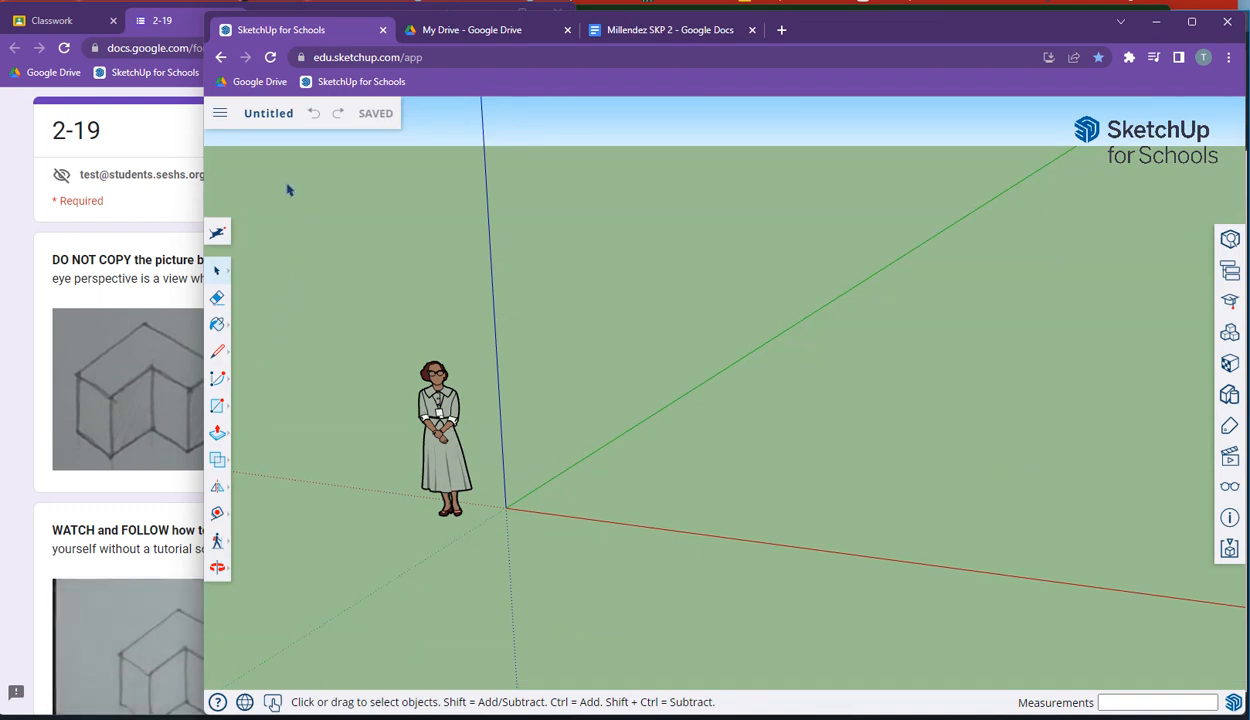
click(221, 119)
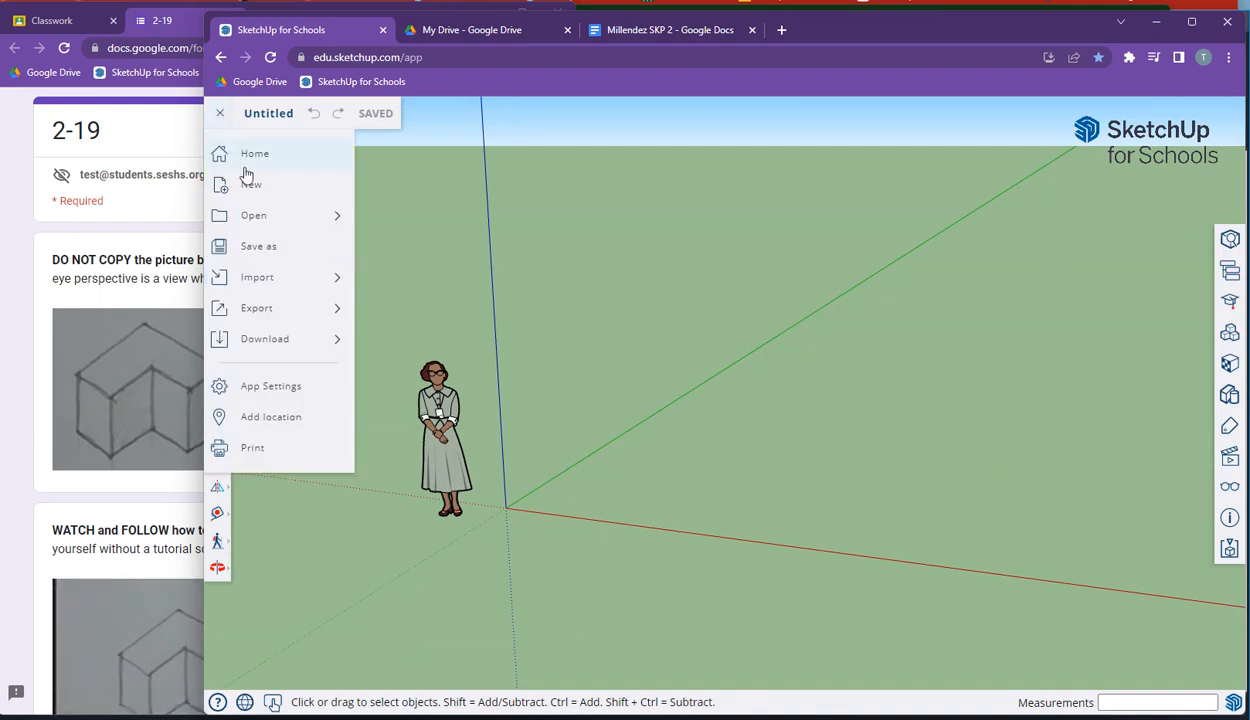
click(262, 247)
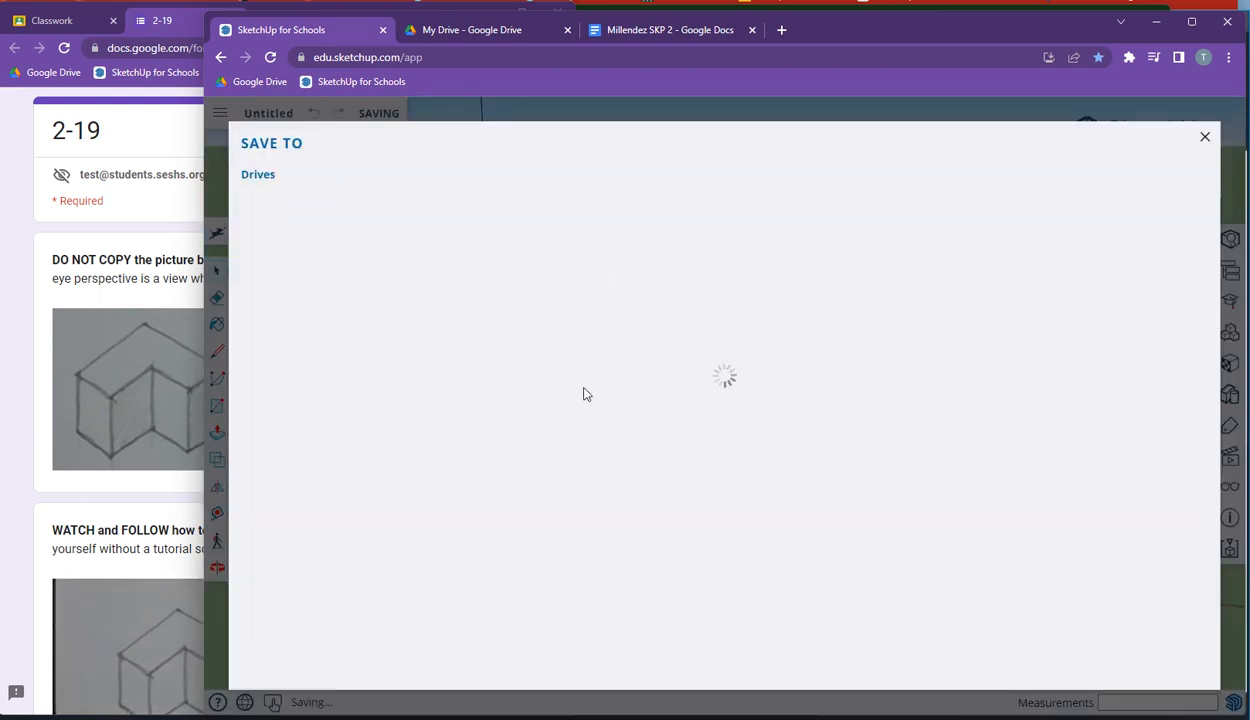
click(343, 328)
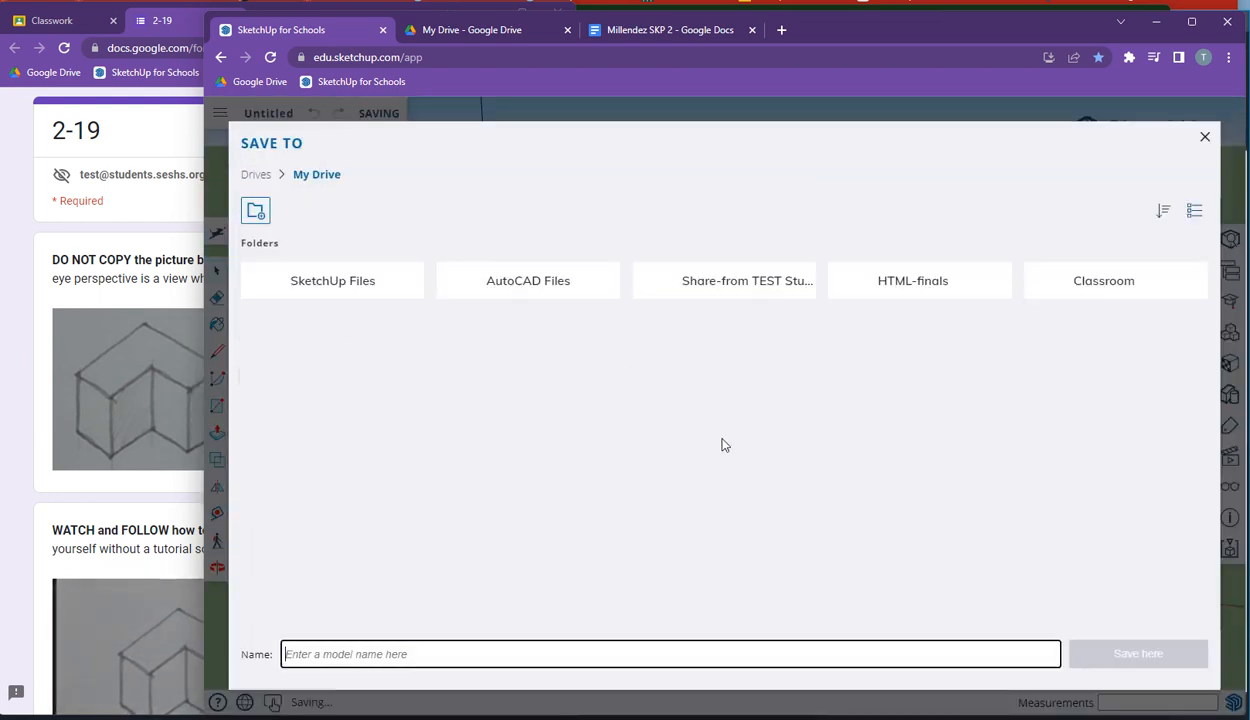
click(376, 290)
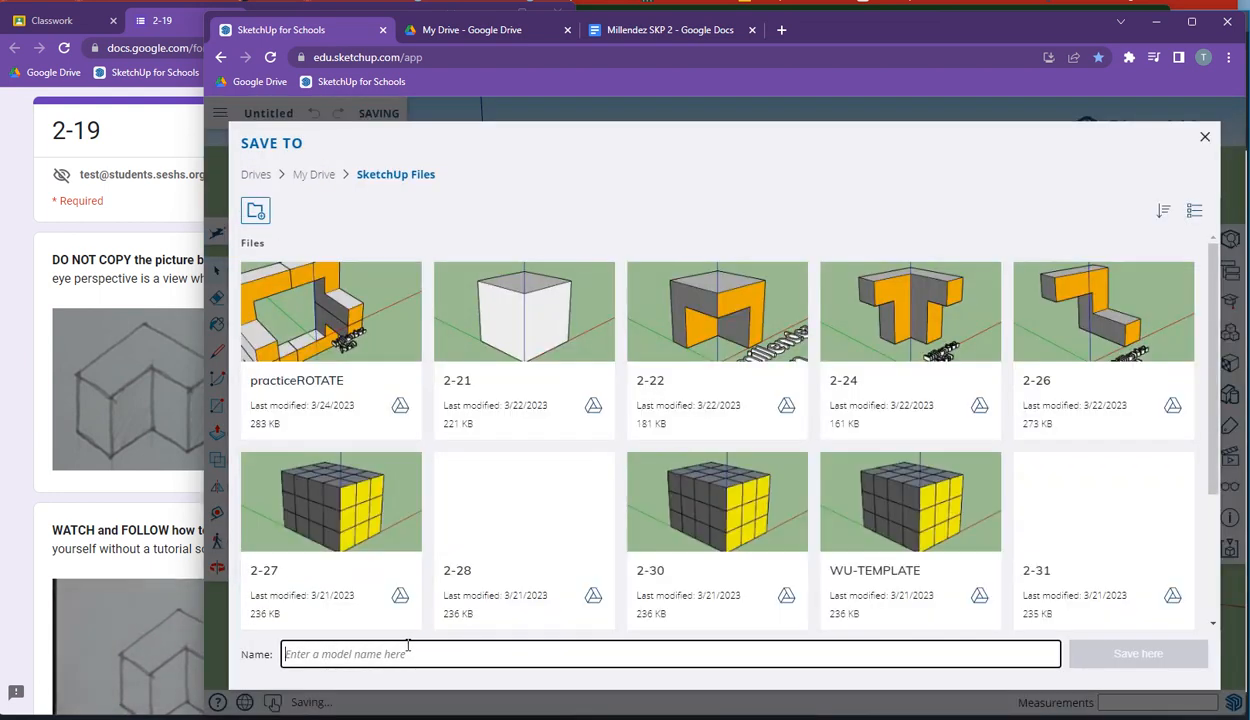
click(413, 651)
text(pra)
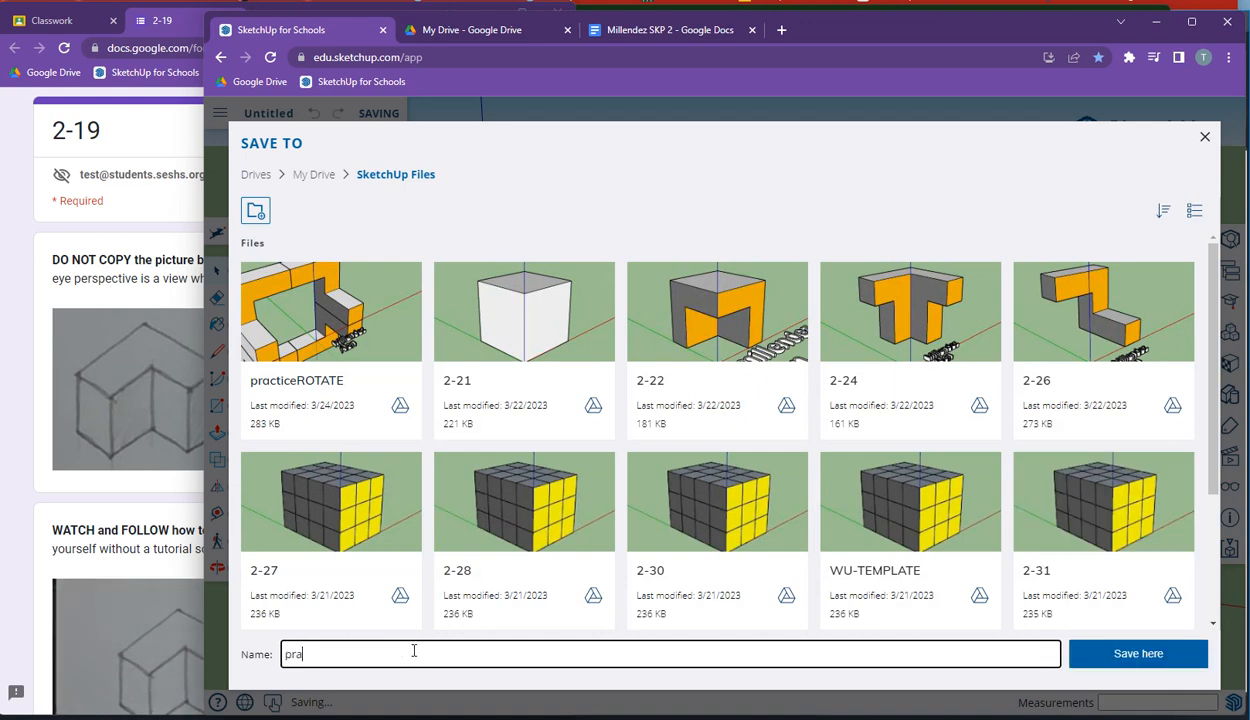
text(cticeSC)
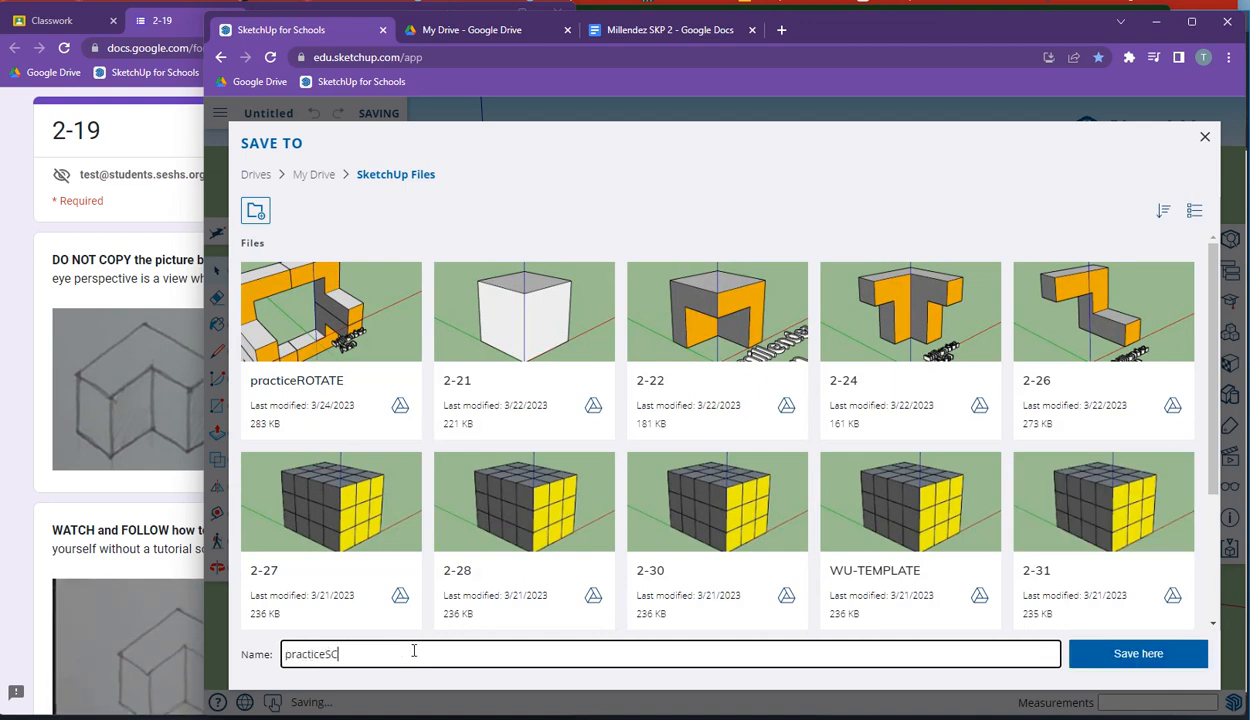
text(ALE)
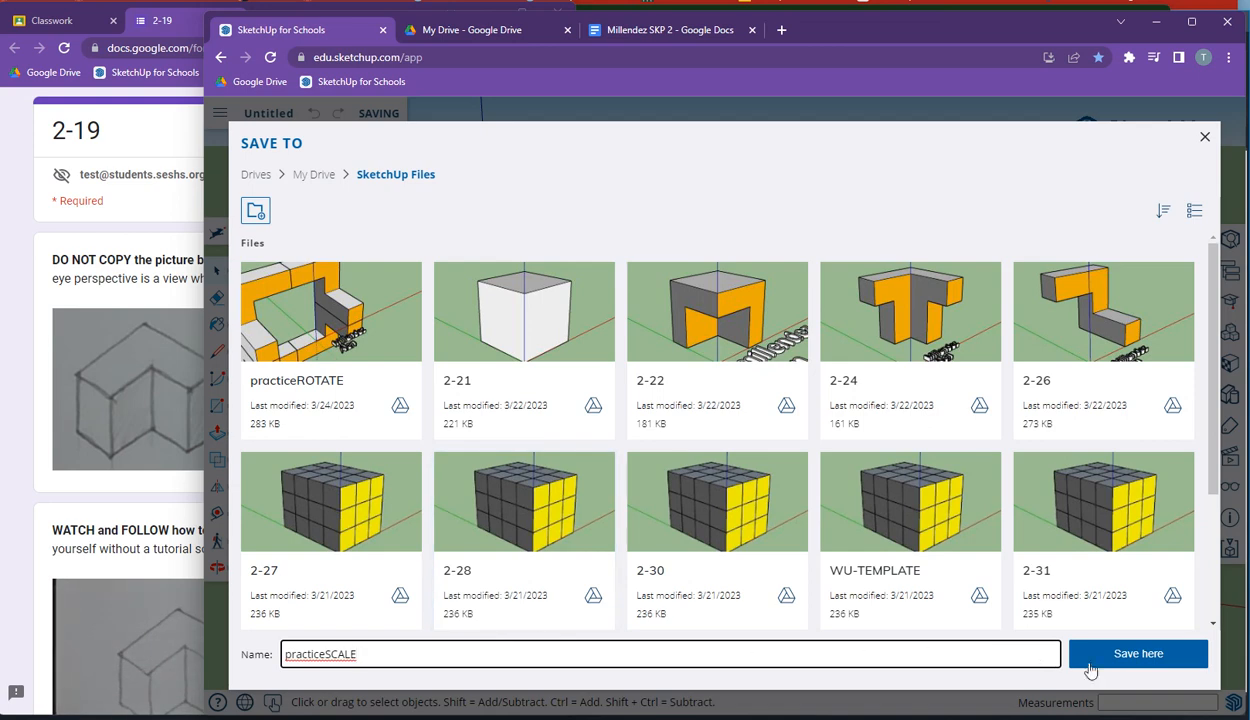
click(1110, 656)
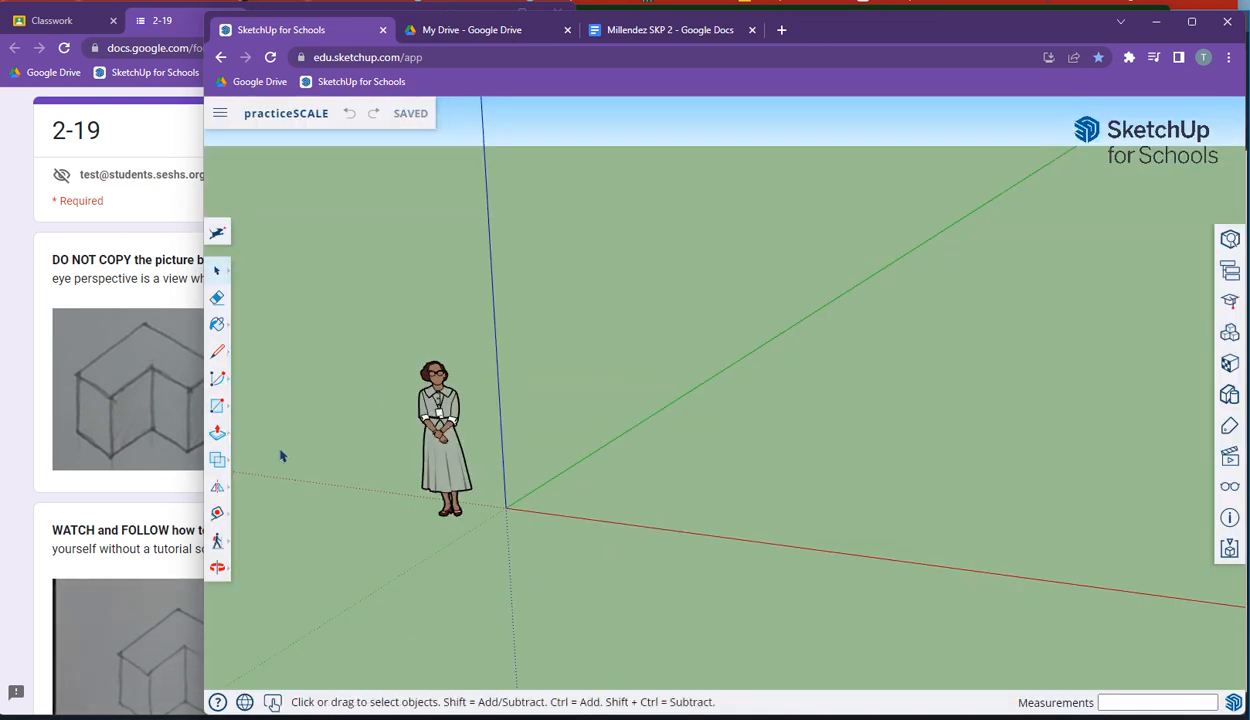
click(219, 406)
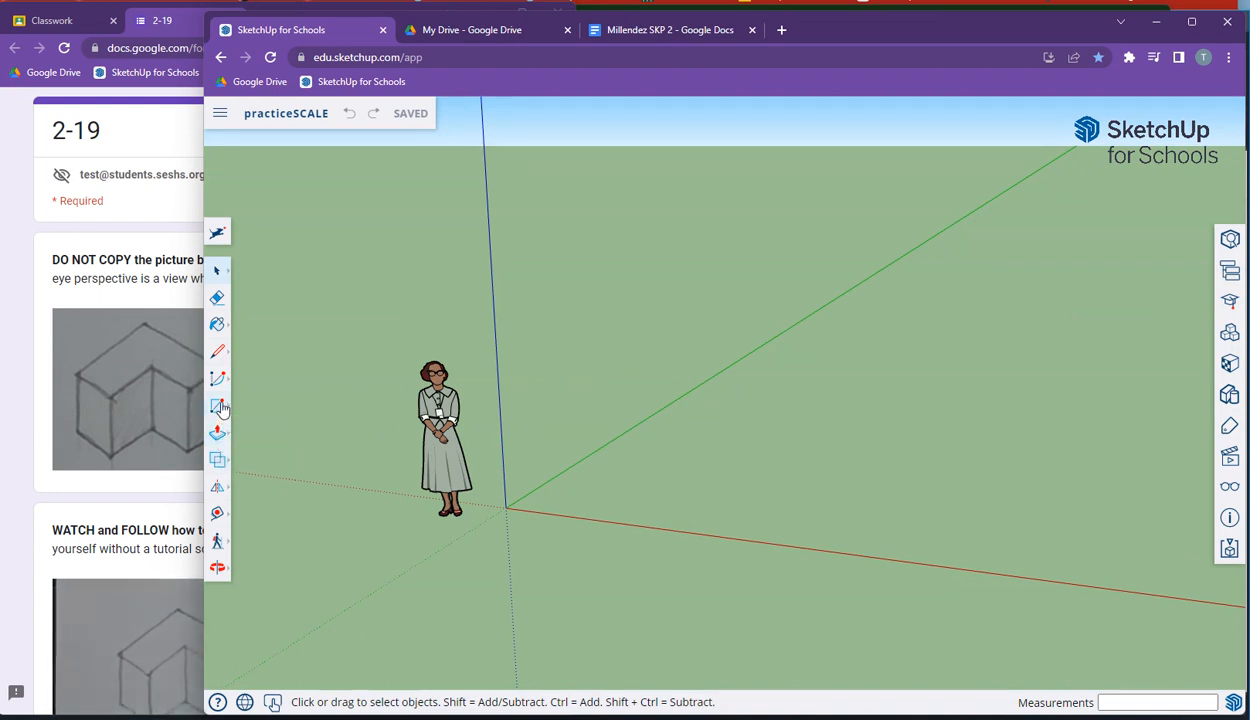
click(505, 507)
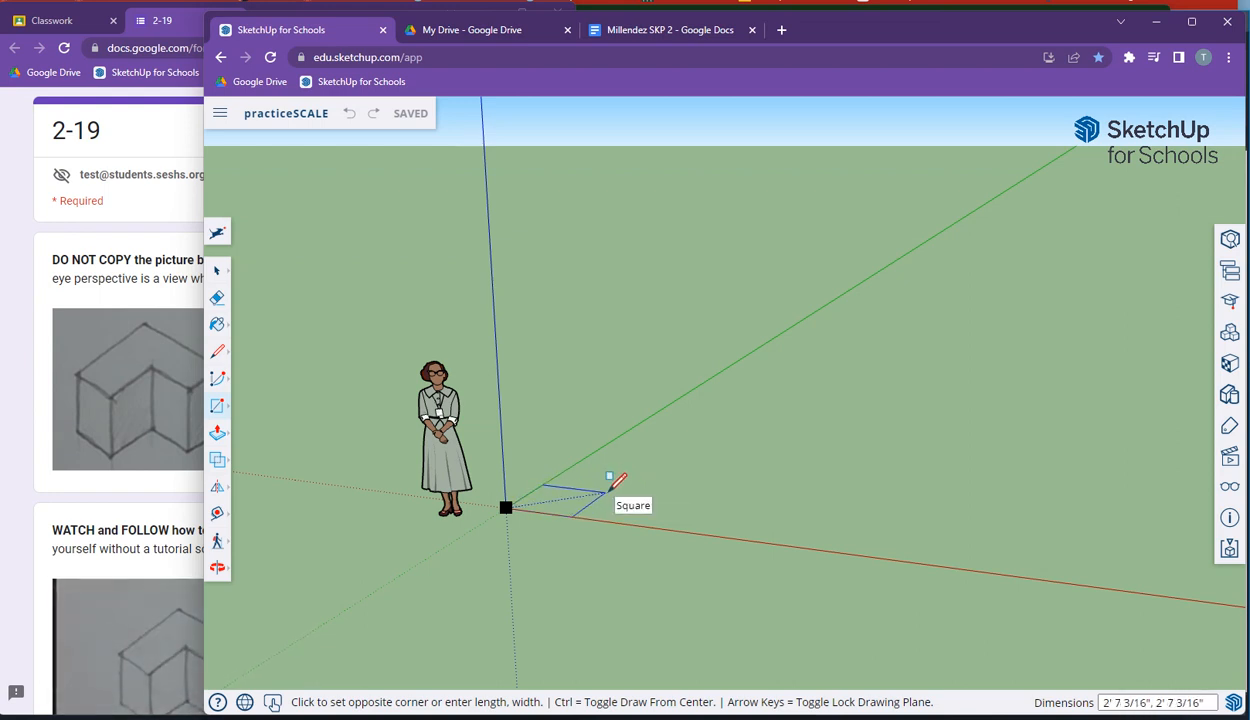
mouse_move(607, 490)
middle_down()
mouse_move(605, 508)
mouse_move(600, 482)
mouse_move(617, 547)
mouse_move(706, 625)
mouse_move(617, 673)
middle_up()
key(alt+Left)
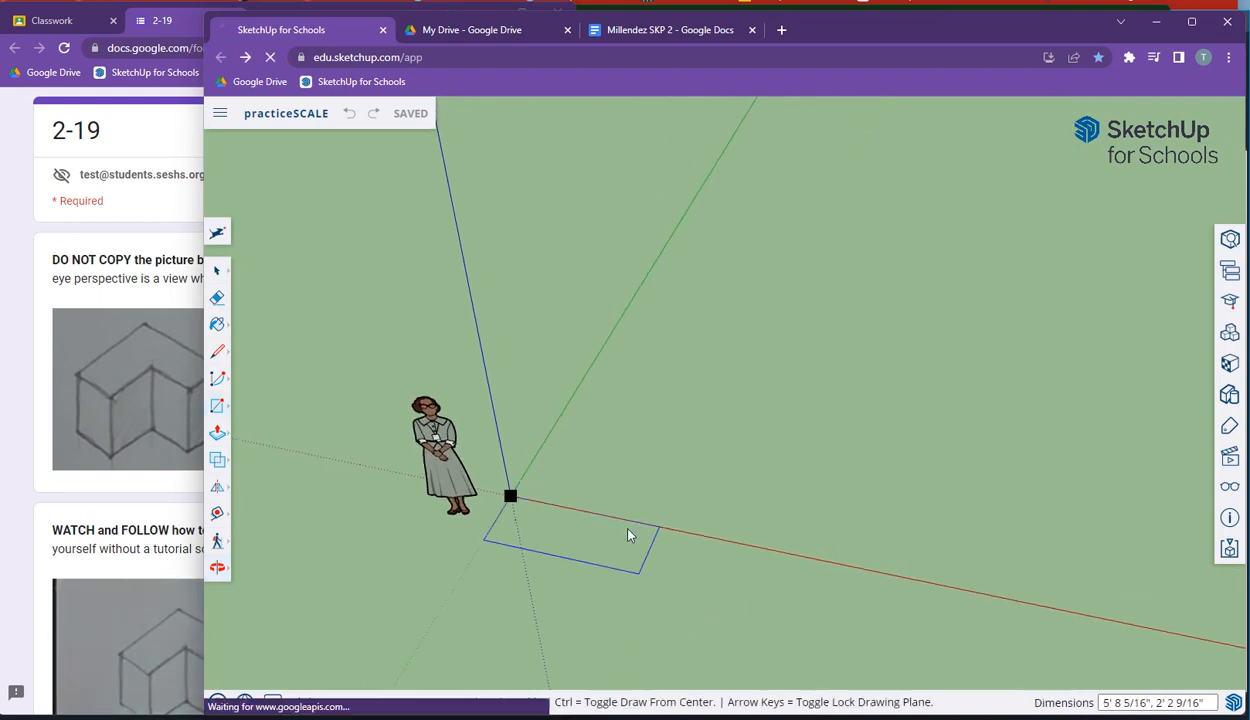
Step: Return to the app and reopen the practiceSCALE model from the recent files
click(245, 57)
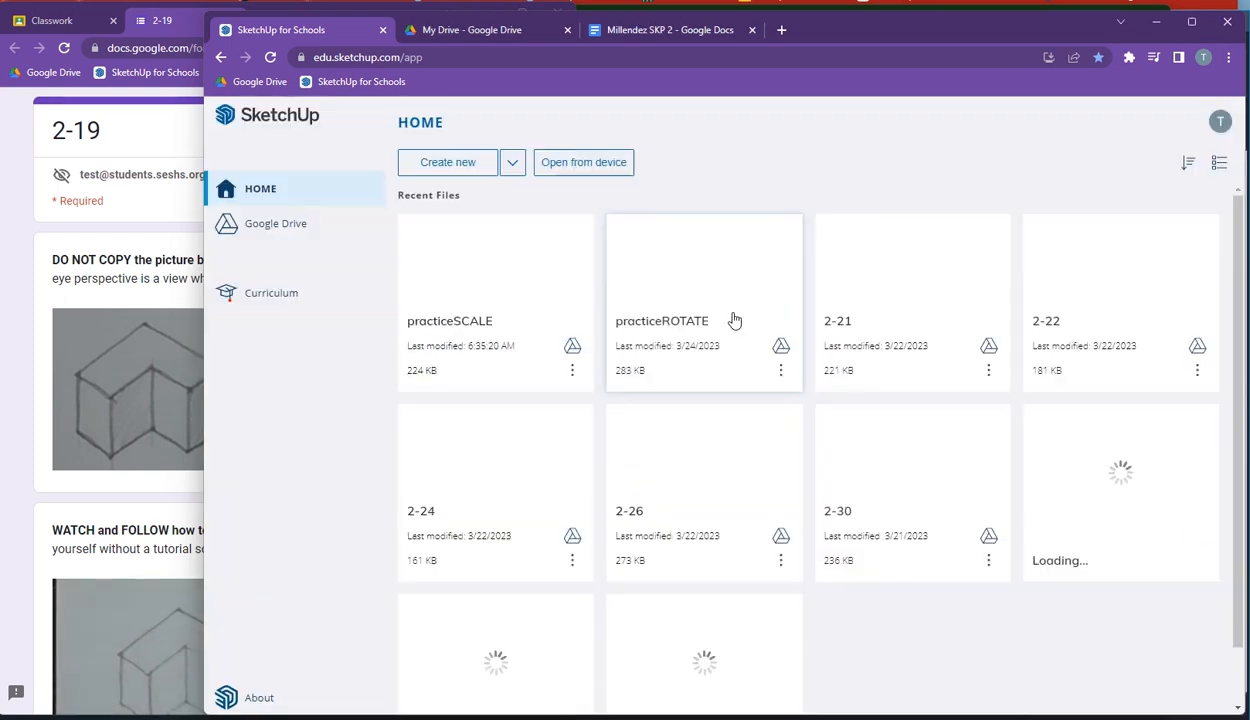
click(497, 262)
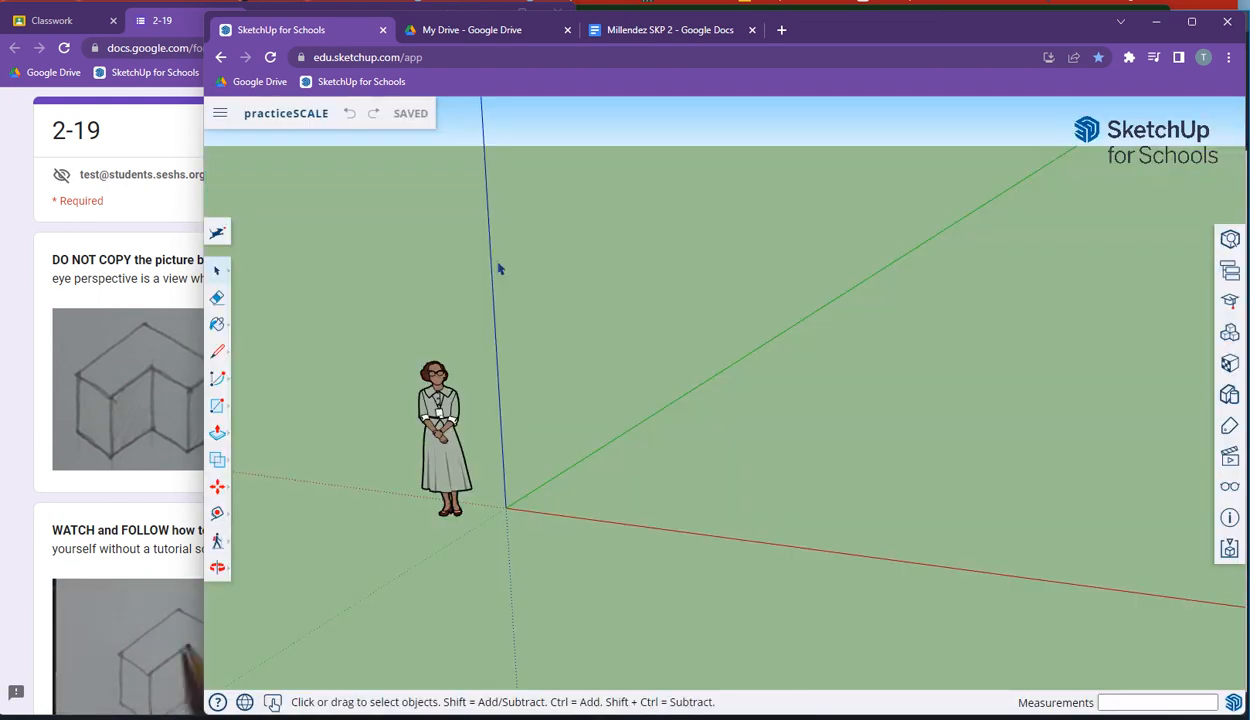
Step: Draw a 3' by 3' square on the ground starting at the origin with the Rectangle tool
click(217, 406)
middle_drag(564, 485, 571, 514)
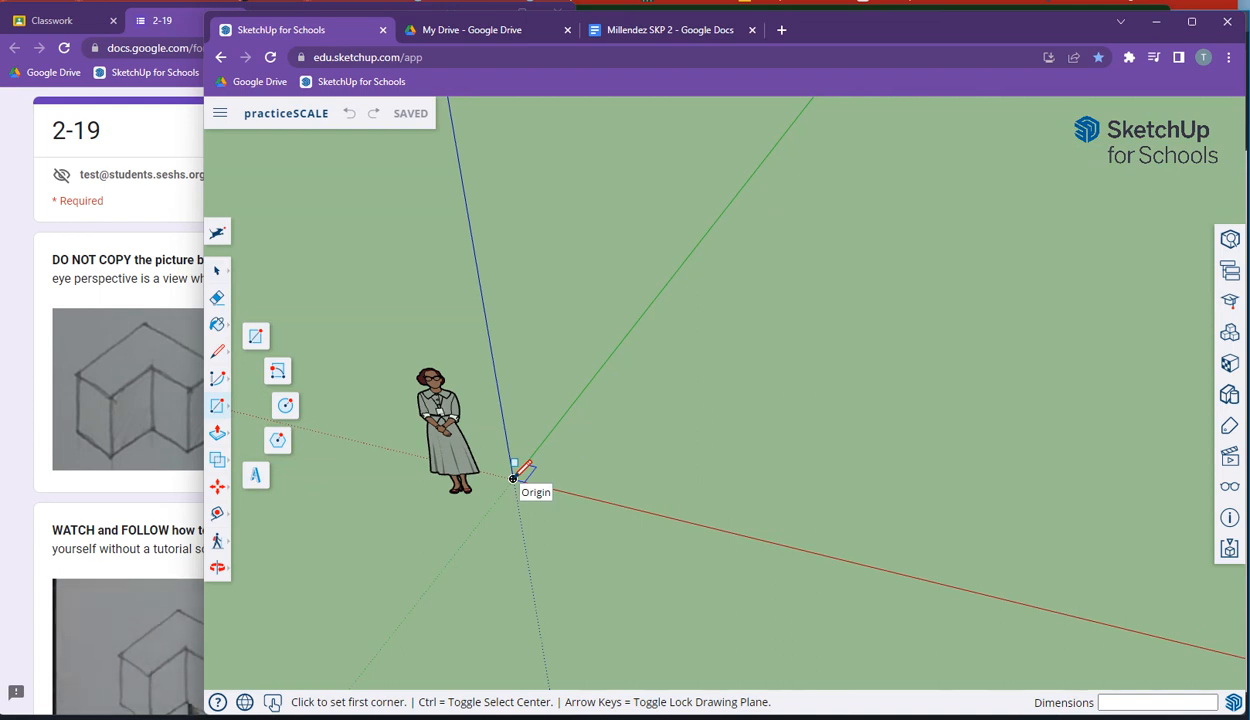
click(513, 478)
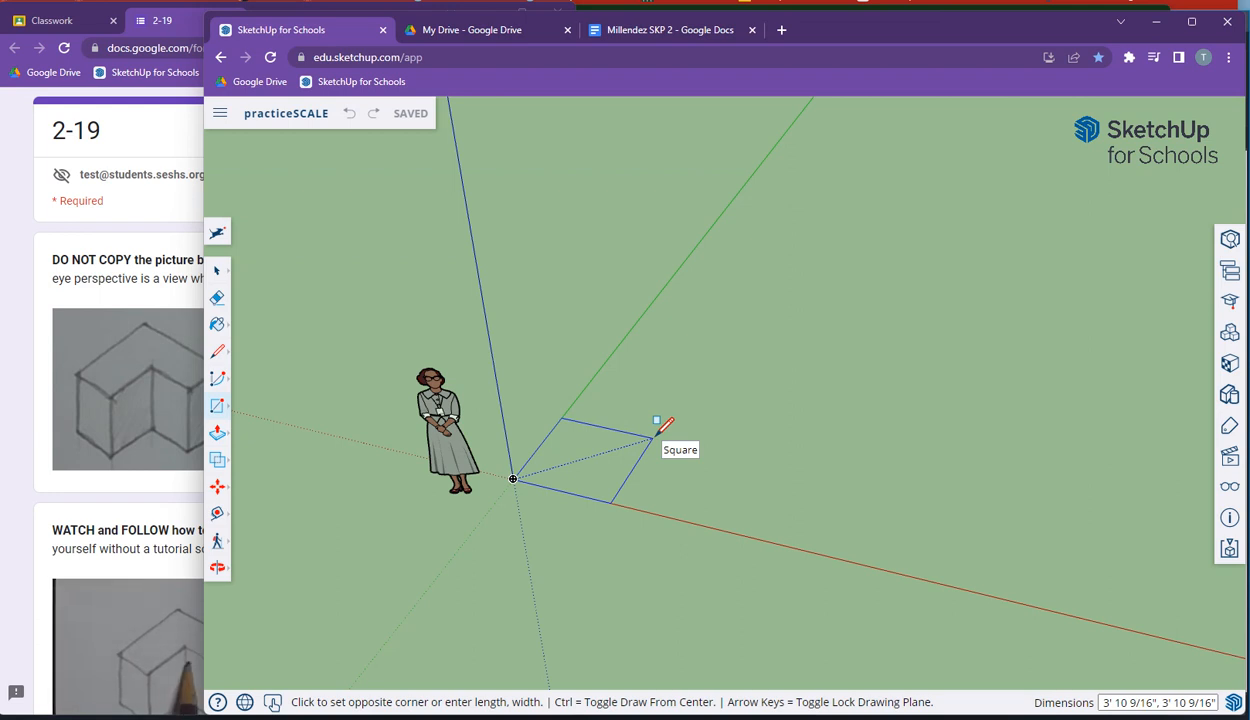
text(3)
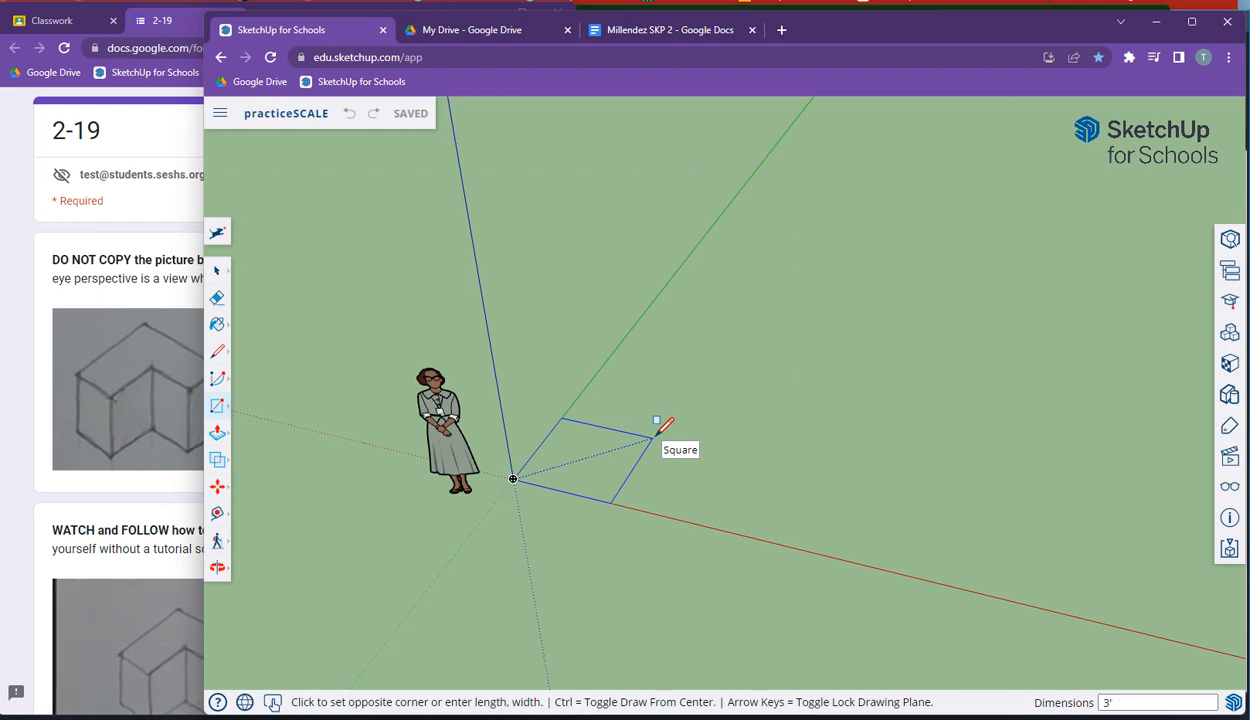
text(')
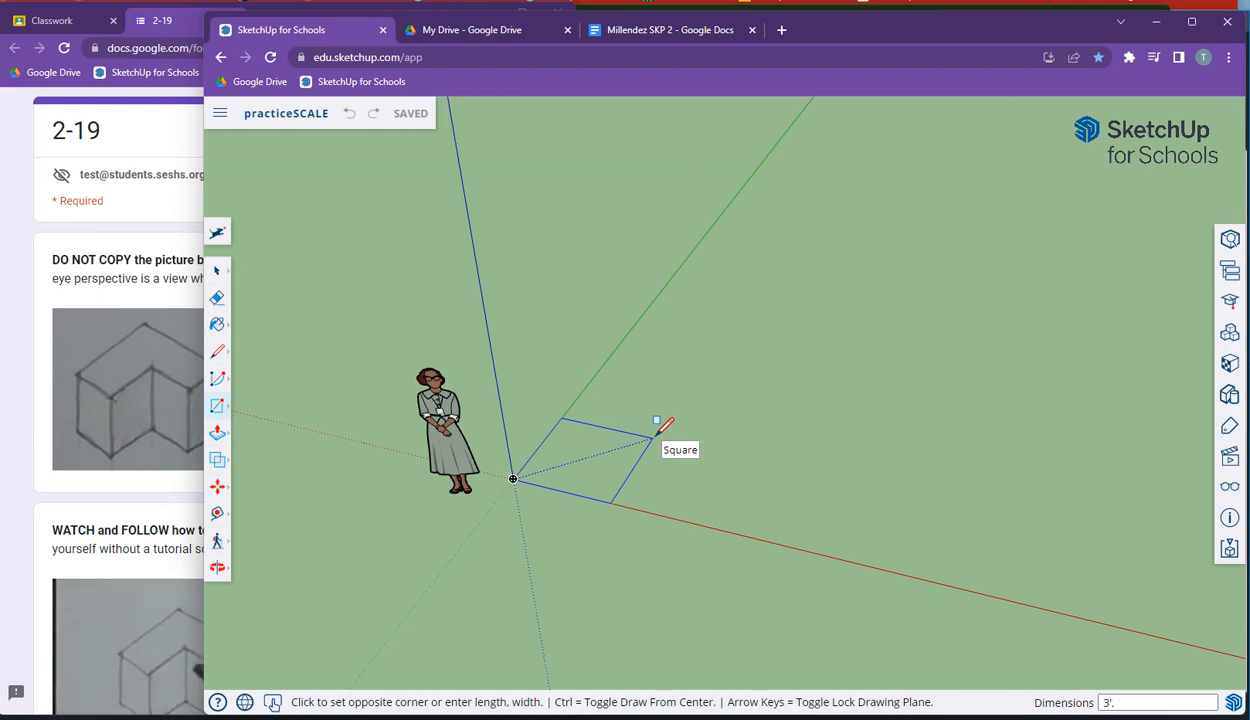
text(,3)
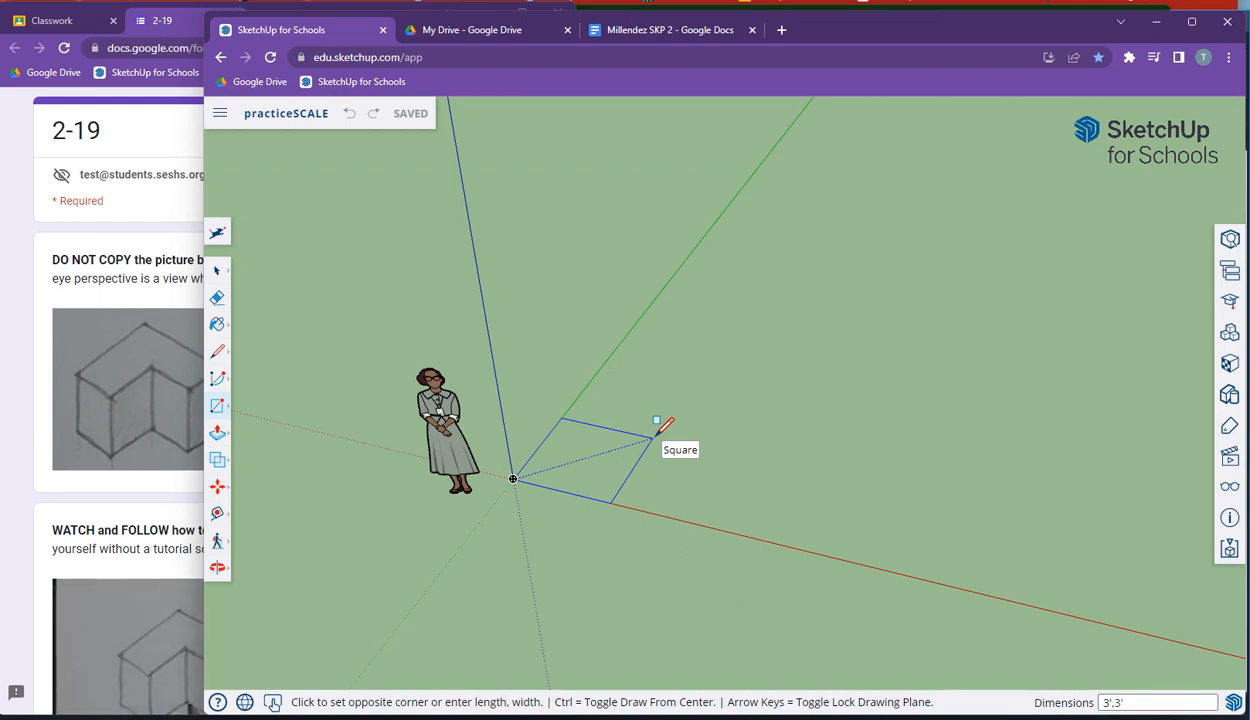
text(')
key(Return)
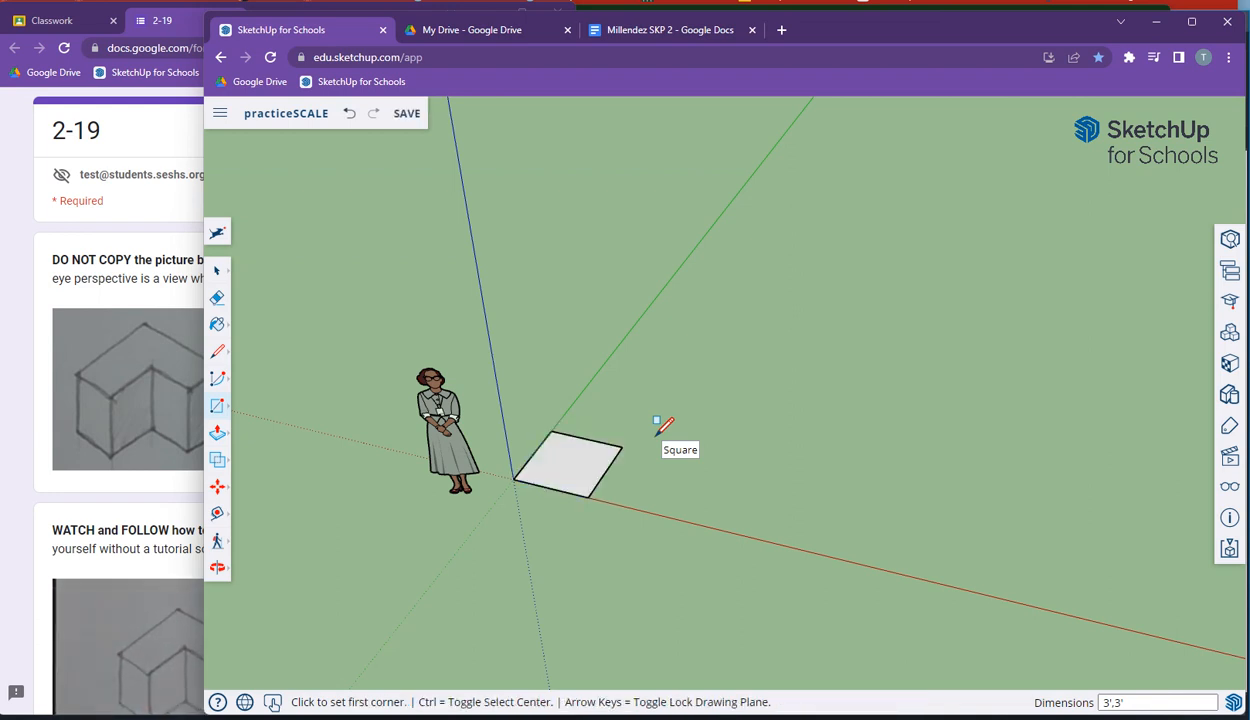
Step: Push/Pull the square up 3' to form a cube
middle_drag(401, 428, 396, 444)
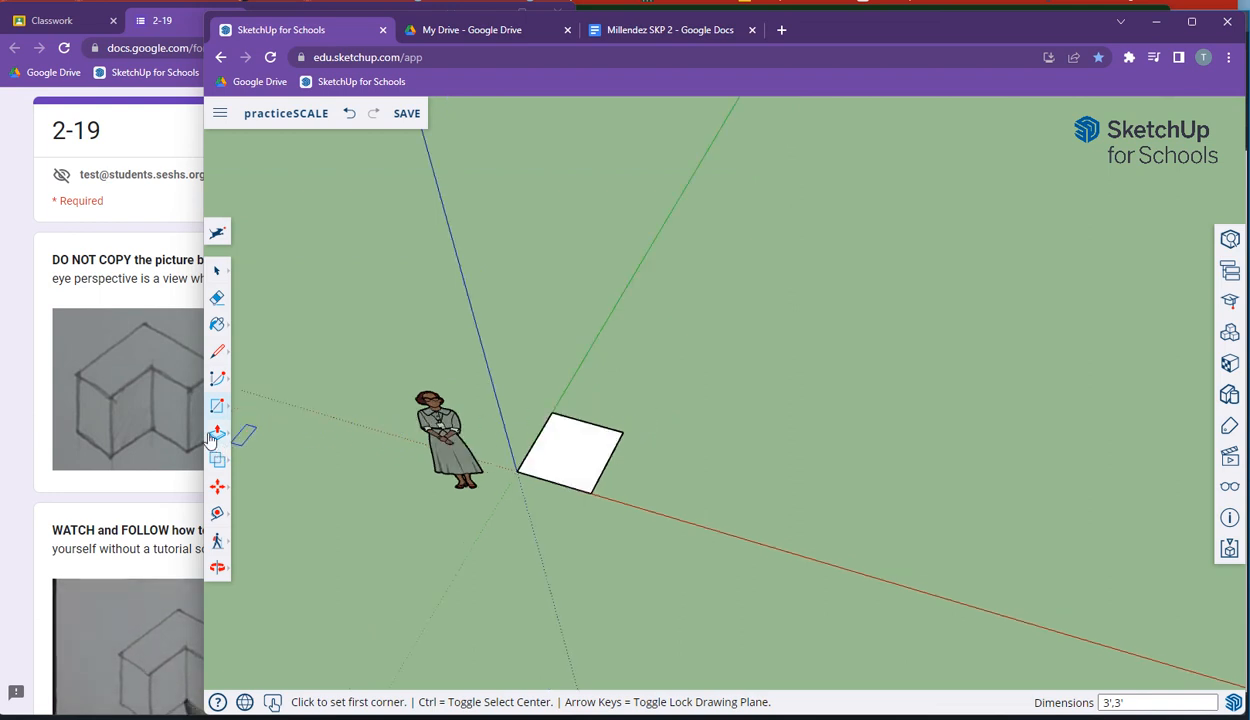
click(217, 437)
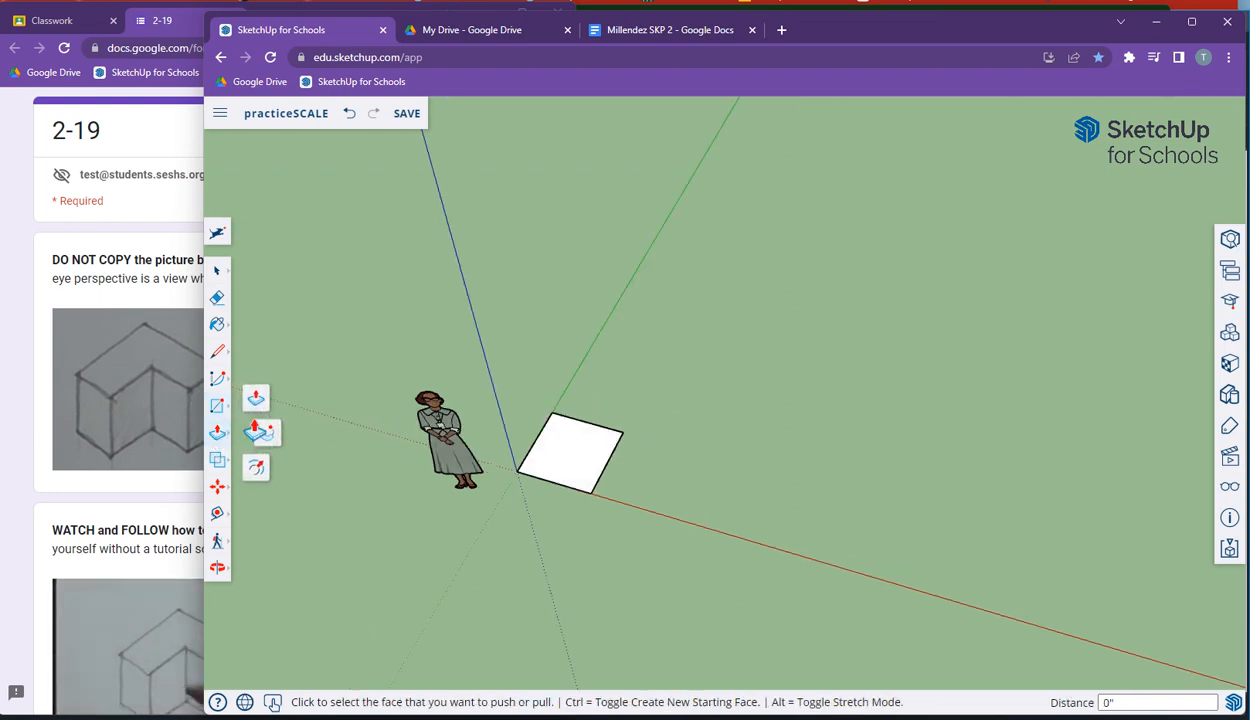
click(578, 465)
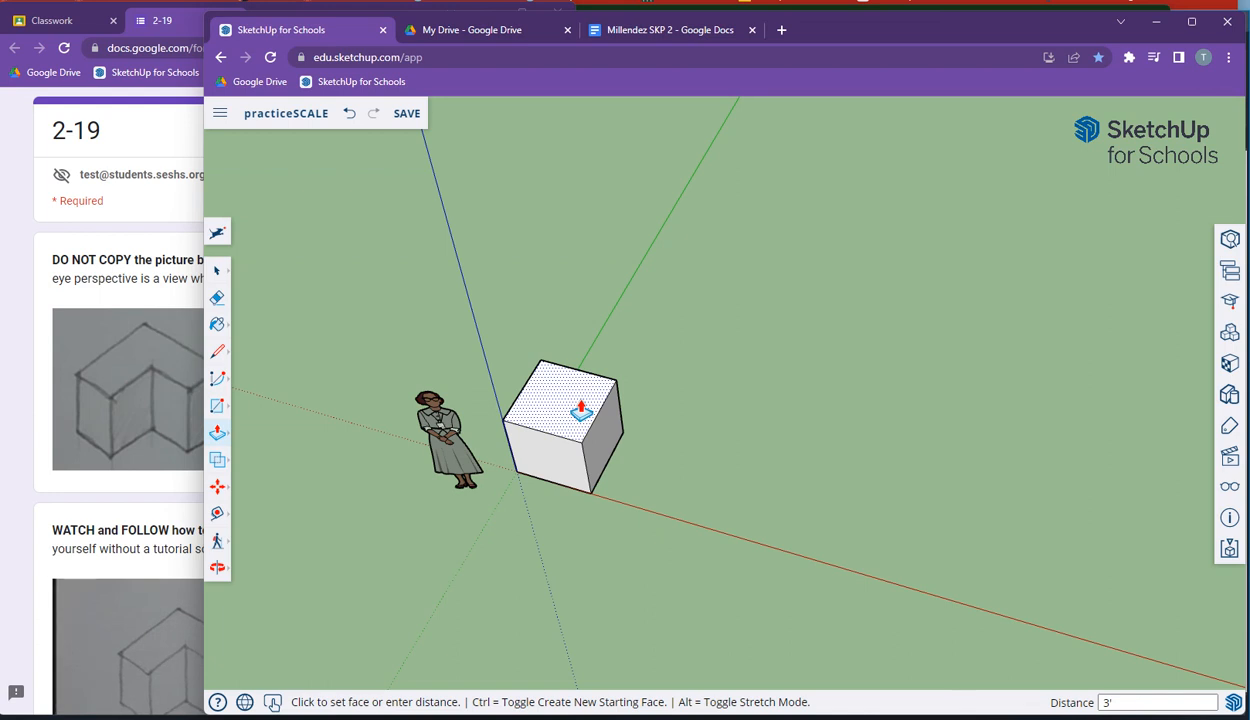
key(Return)
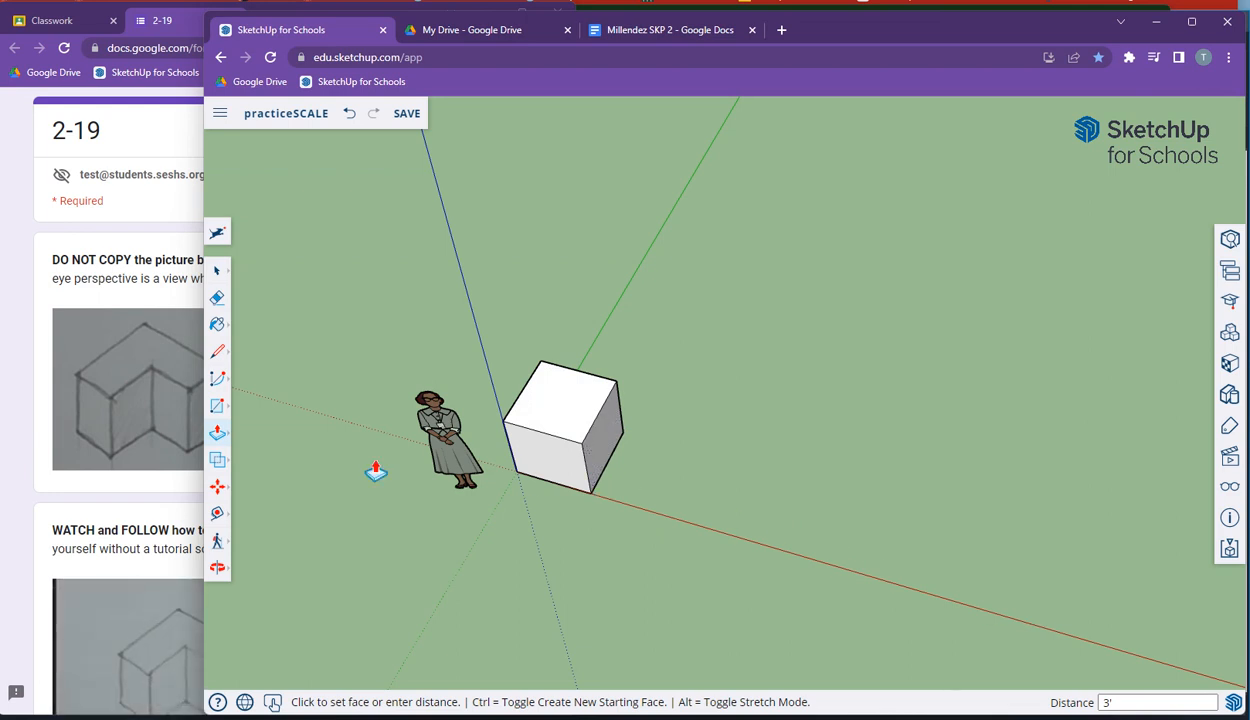
middle_drag(367, 509, 369, 545)
scroll(367, 509, down, 5)
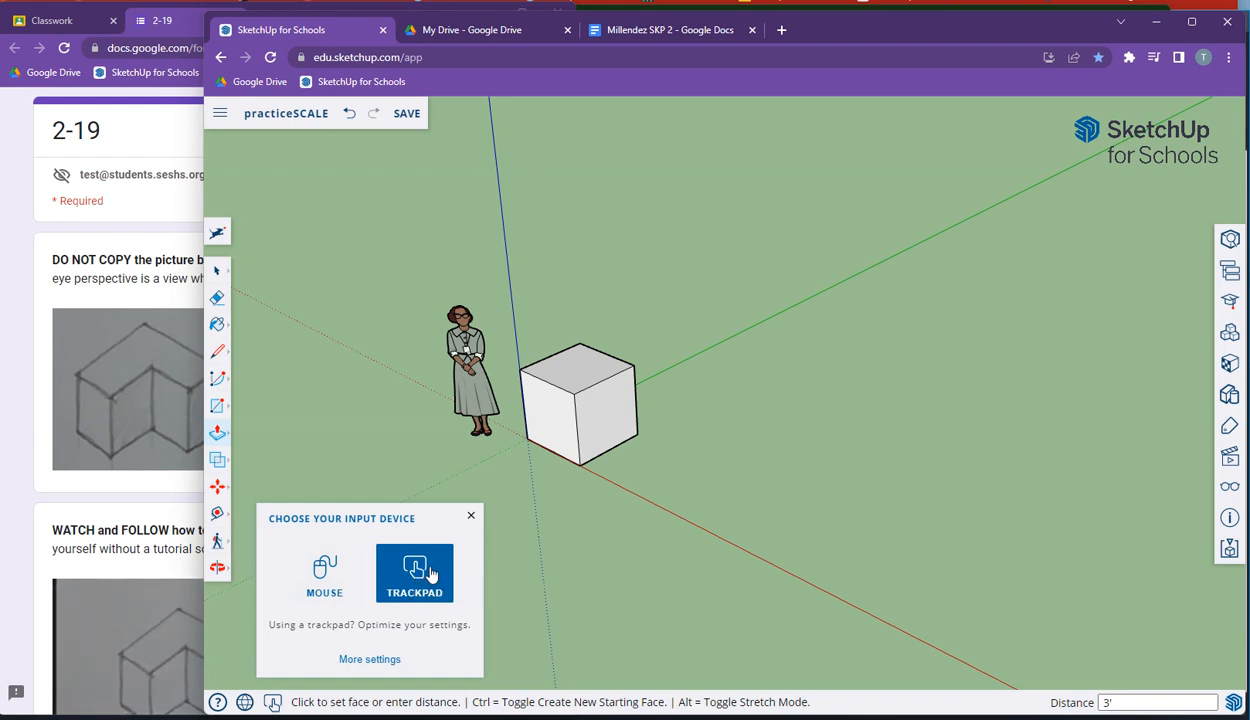
click(471, 516)
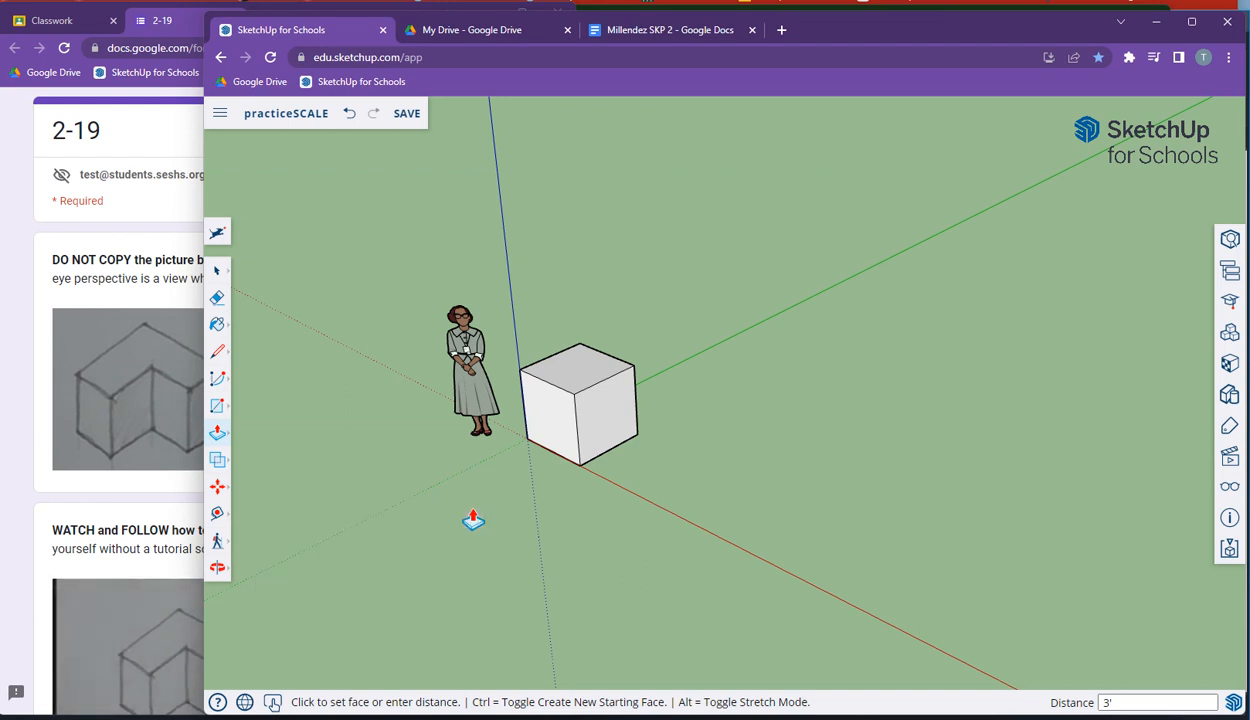
scroll(553, 520, left, 5)
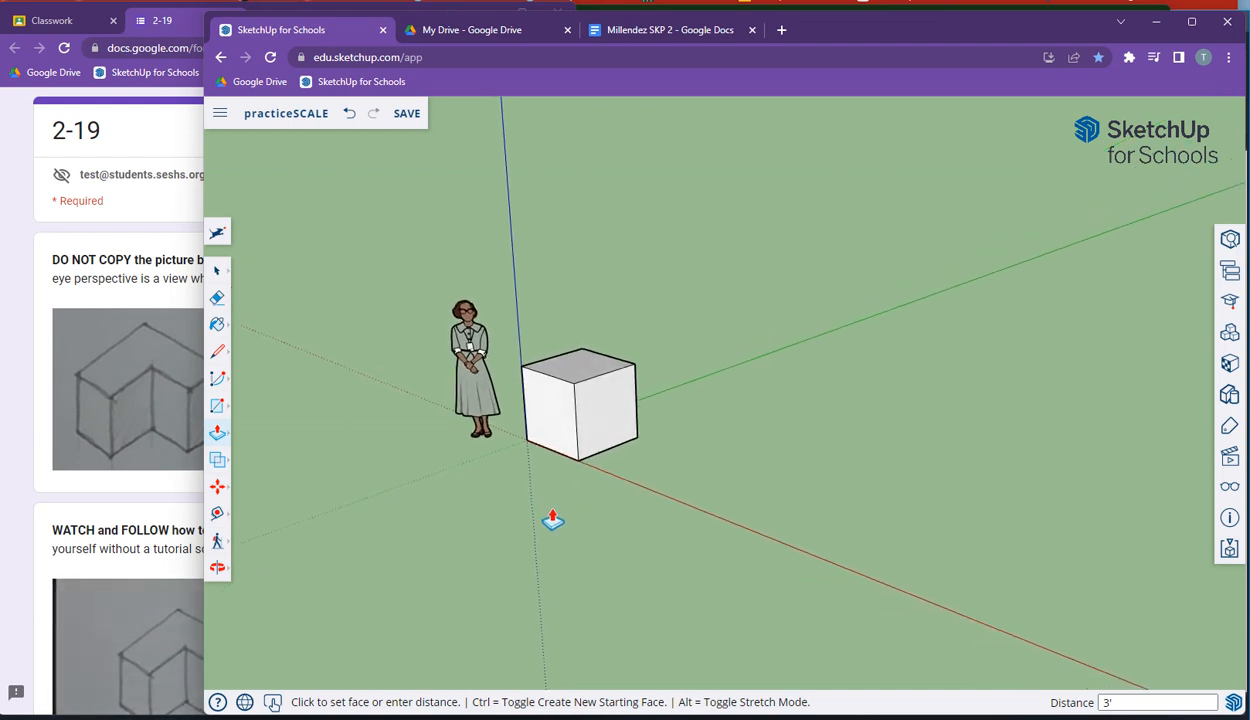
scroll(553, 520, left, 10)
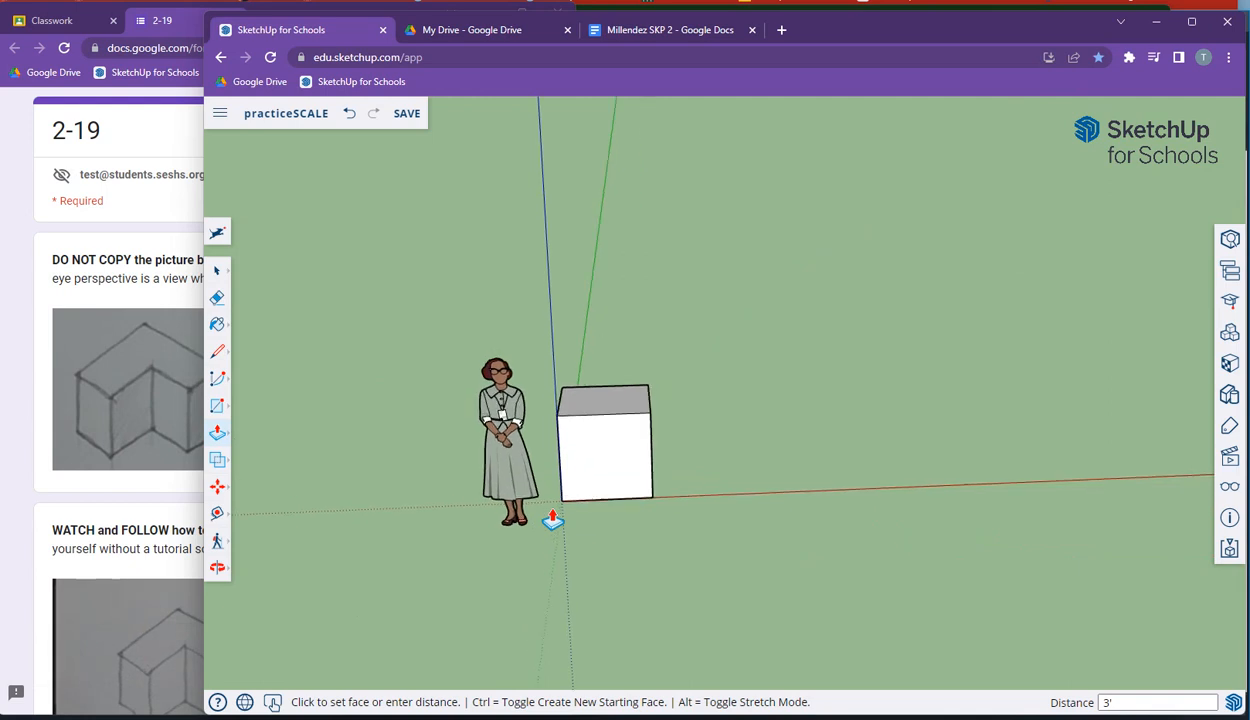
scroll(553, 520, left, 10)
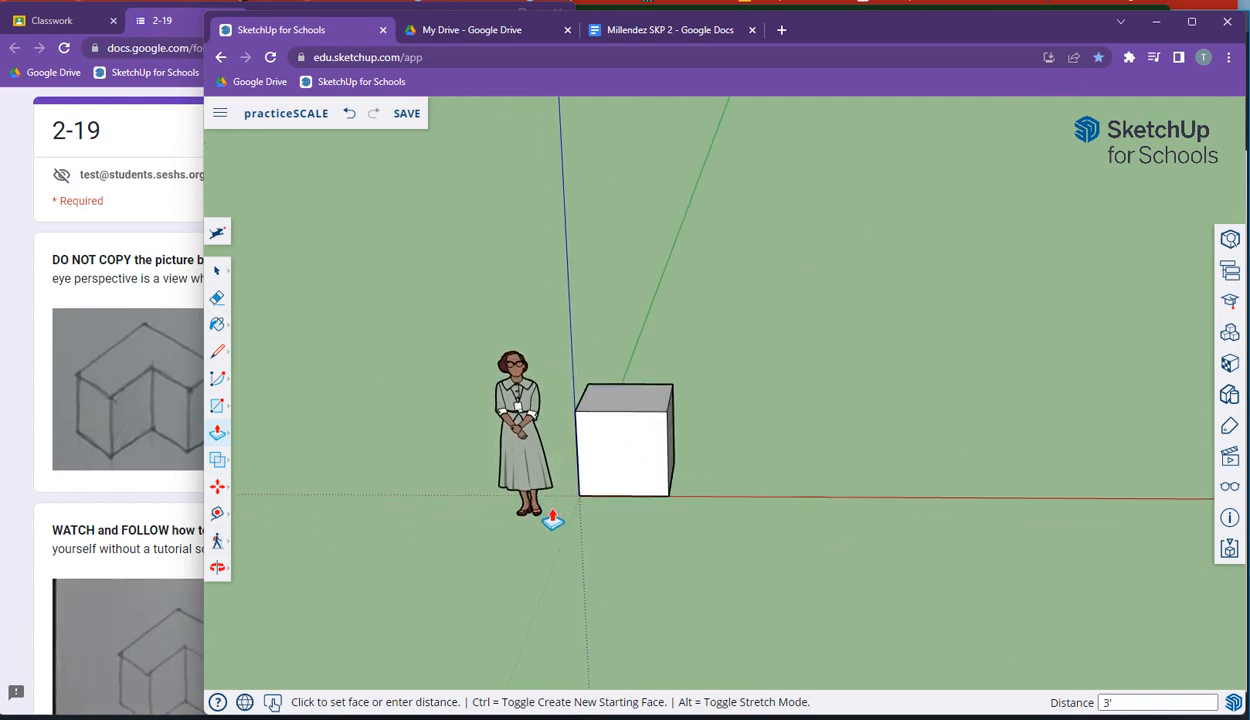
middle_drag(553, 520, 565, 429)
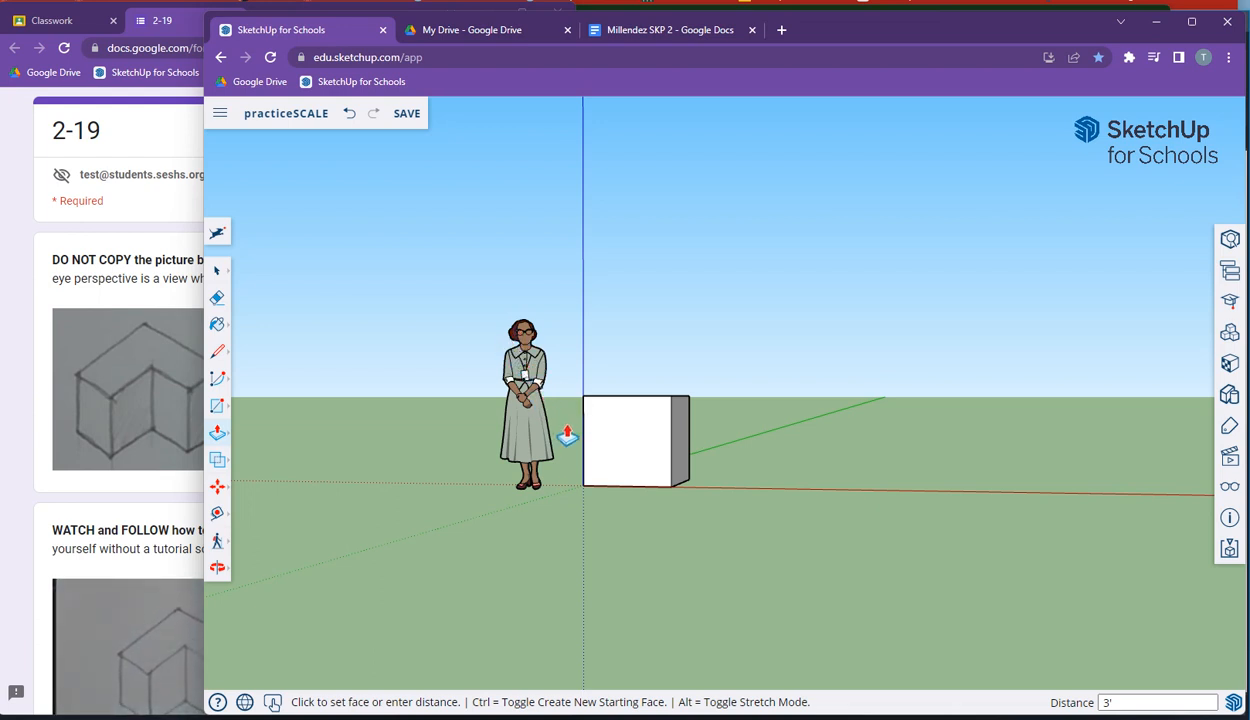
middle_drag(566, 437, 567, 440)
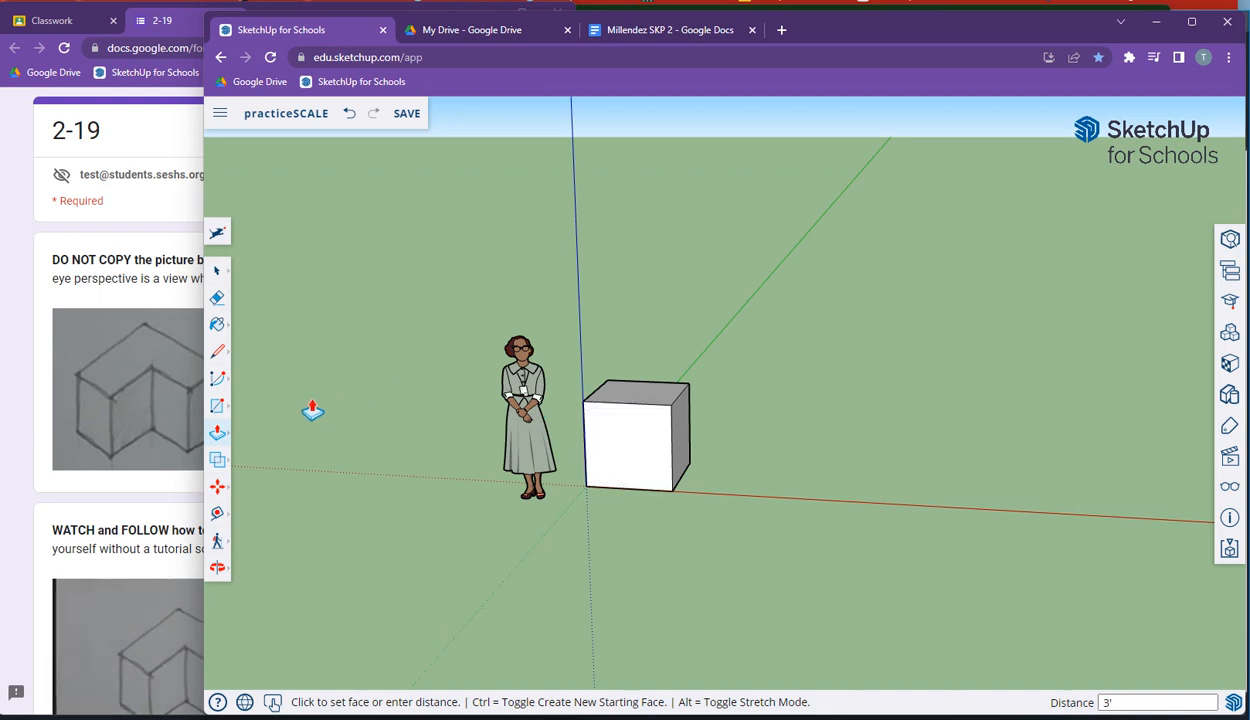
click(216, 493)
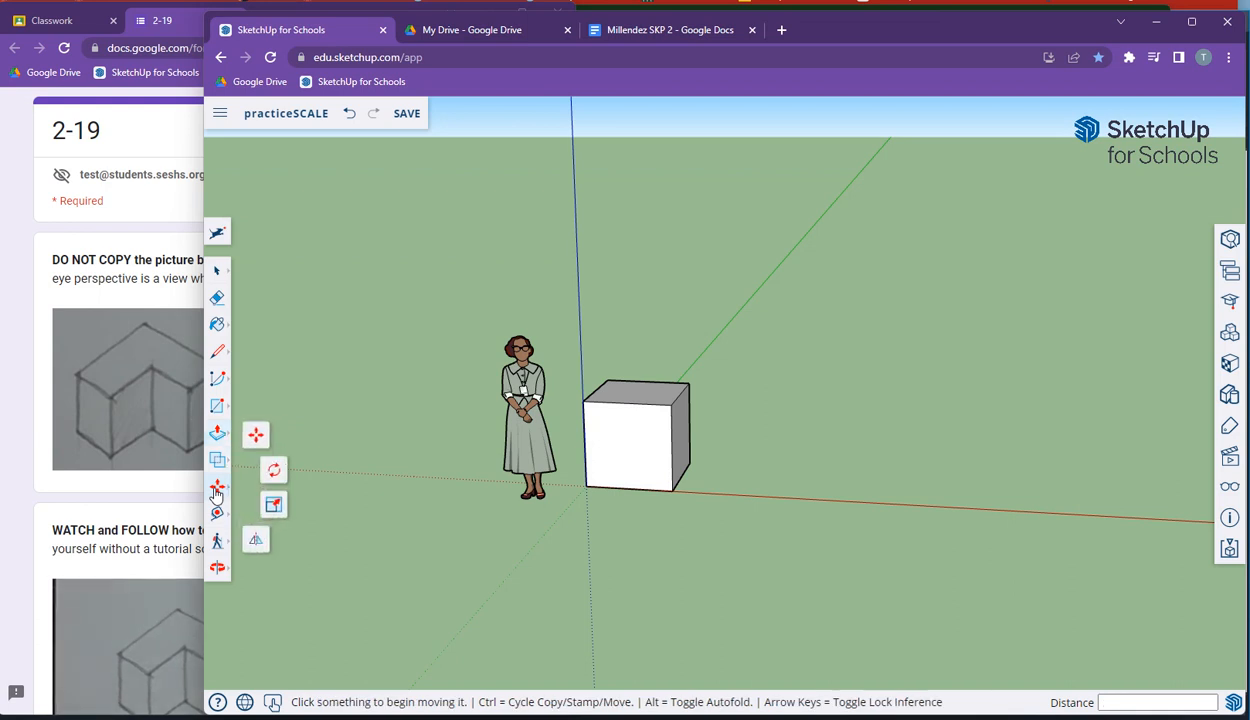
click(274, 506)
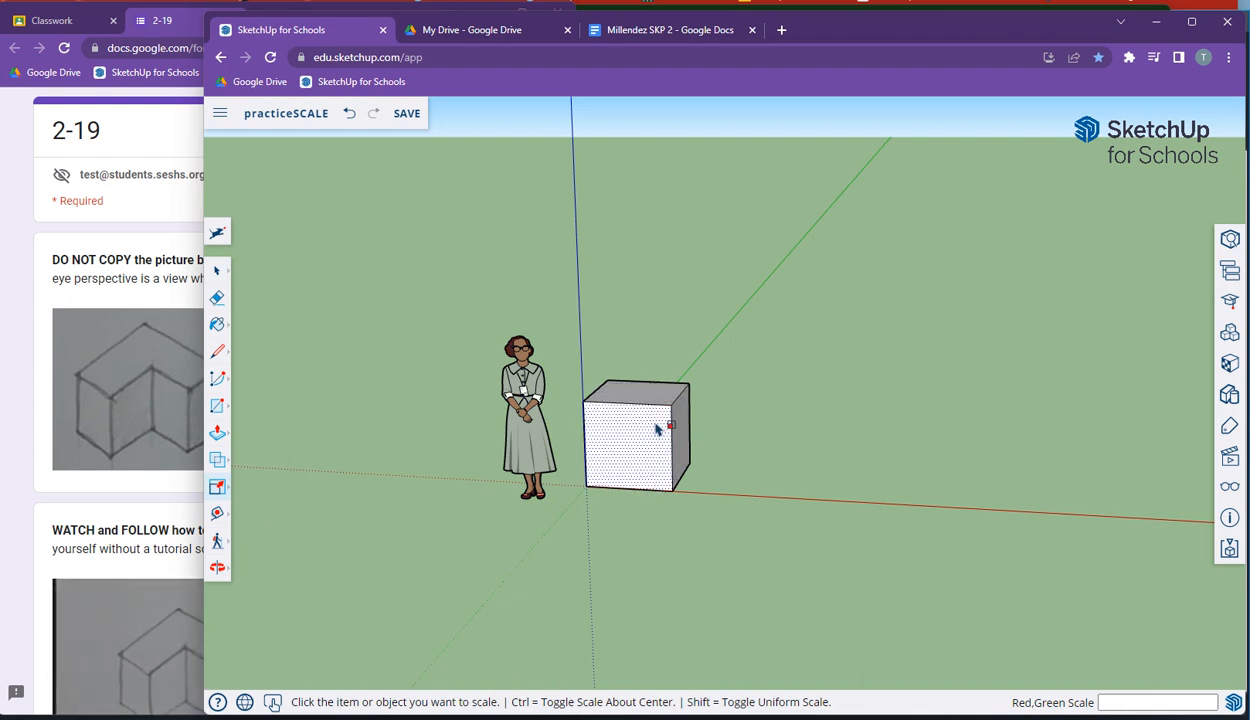
click(219, 272)
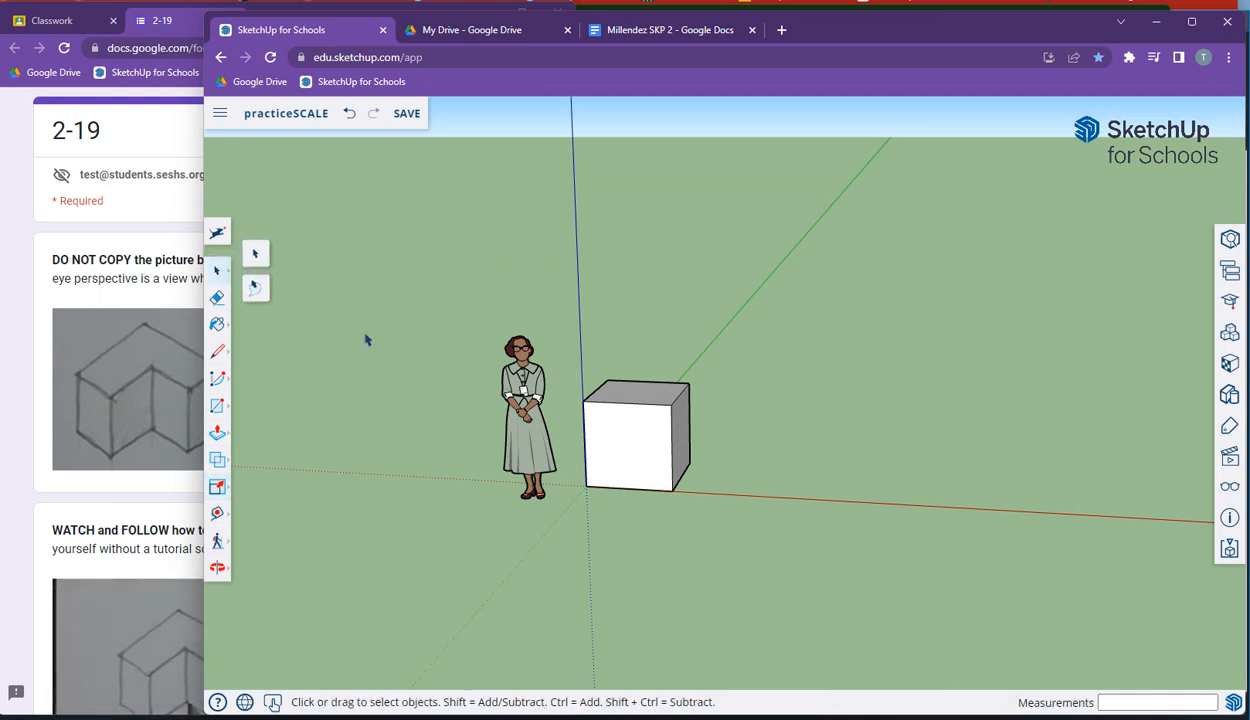
click(255, 257)
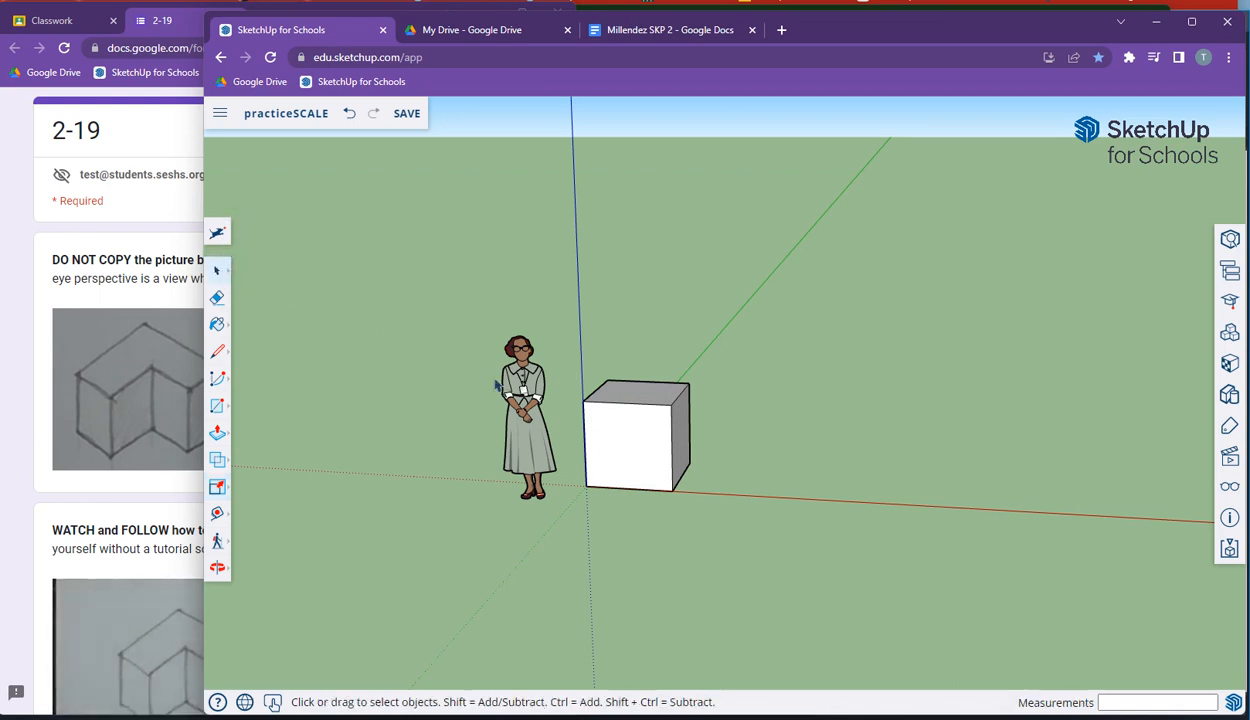
Step: Select the cube and scale it uniformly by a factor of 2 from a top corner grip
drag(561, 363, 724, 531)
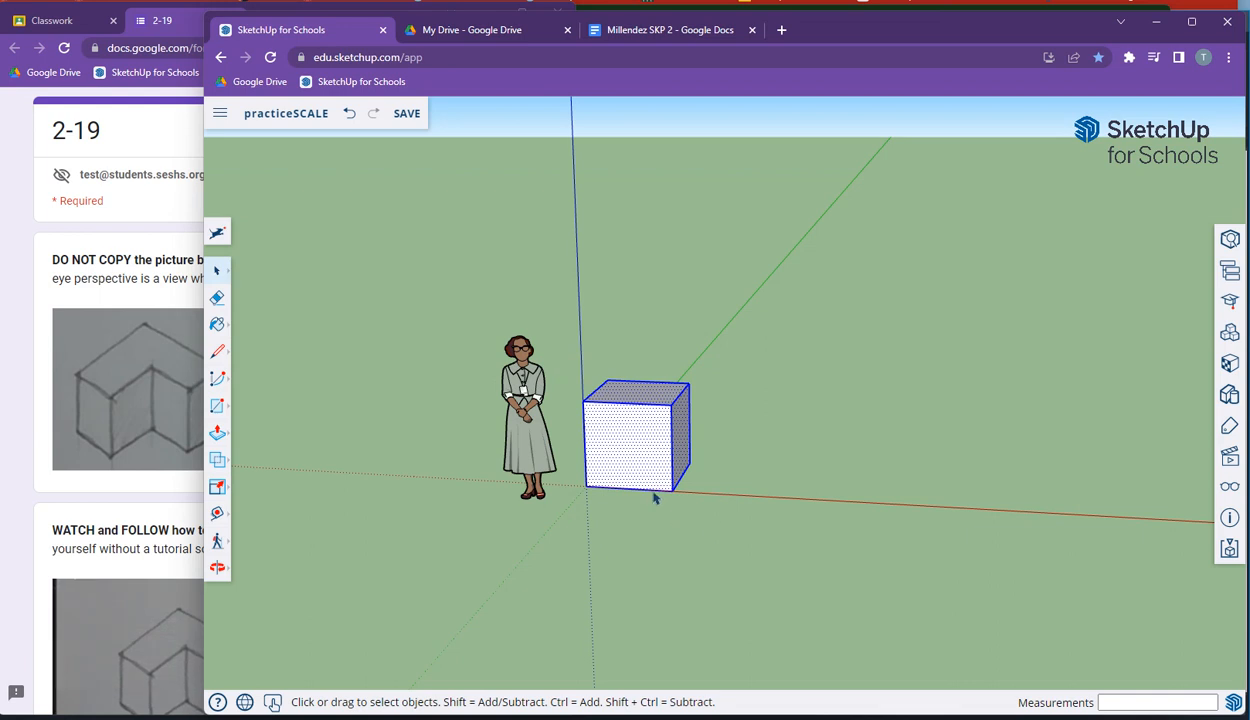
click(217, 487)
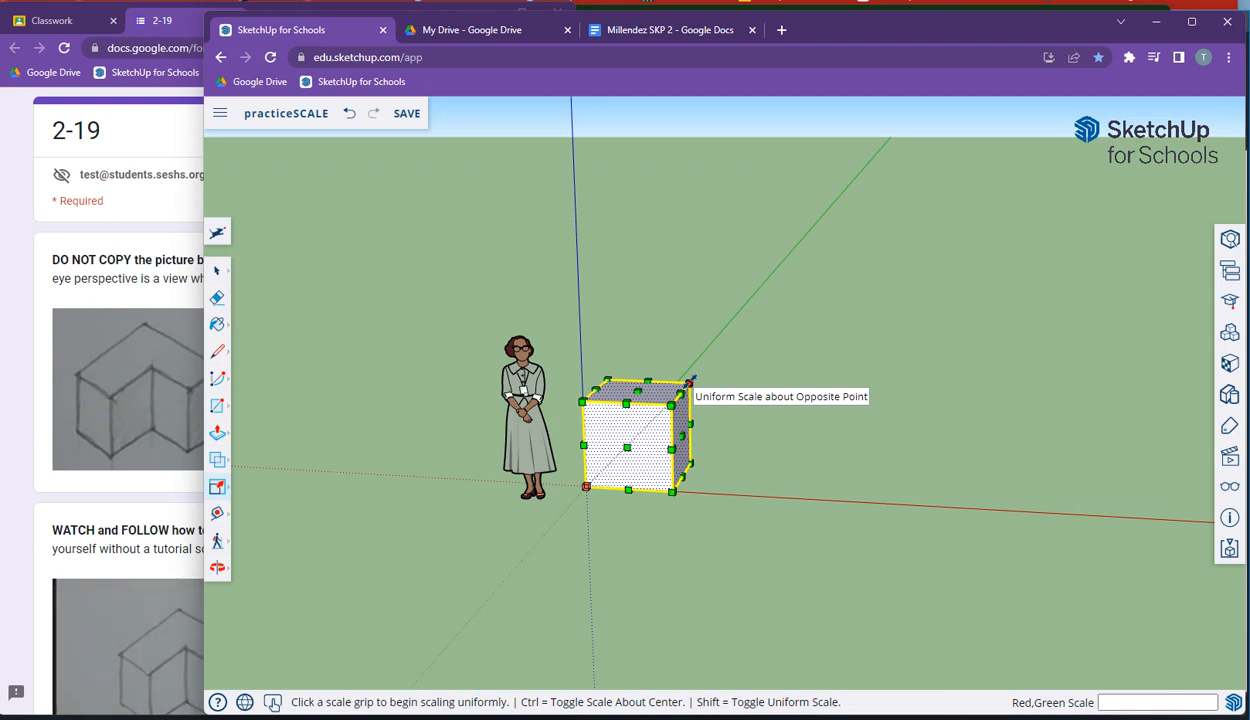
click(689, 381)
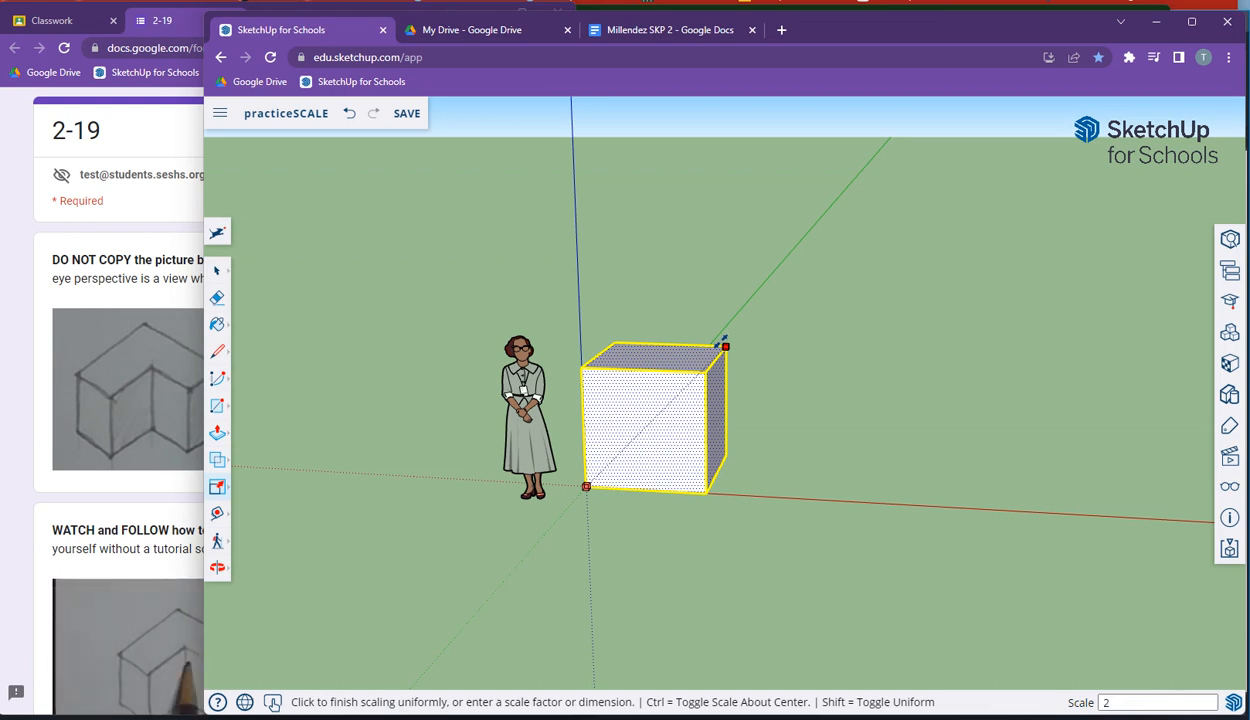
key(Return)
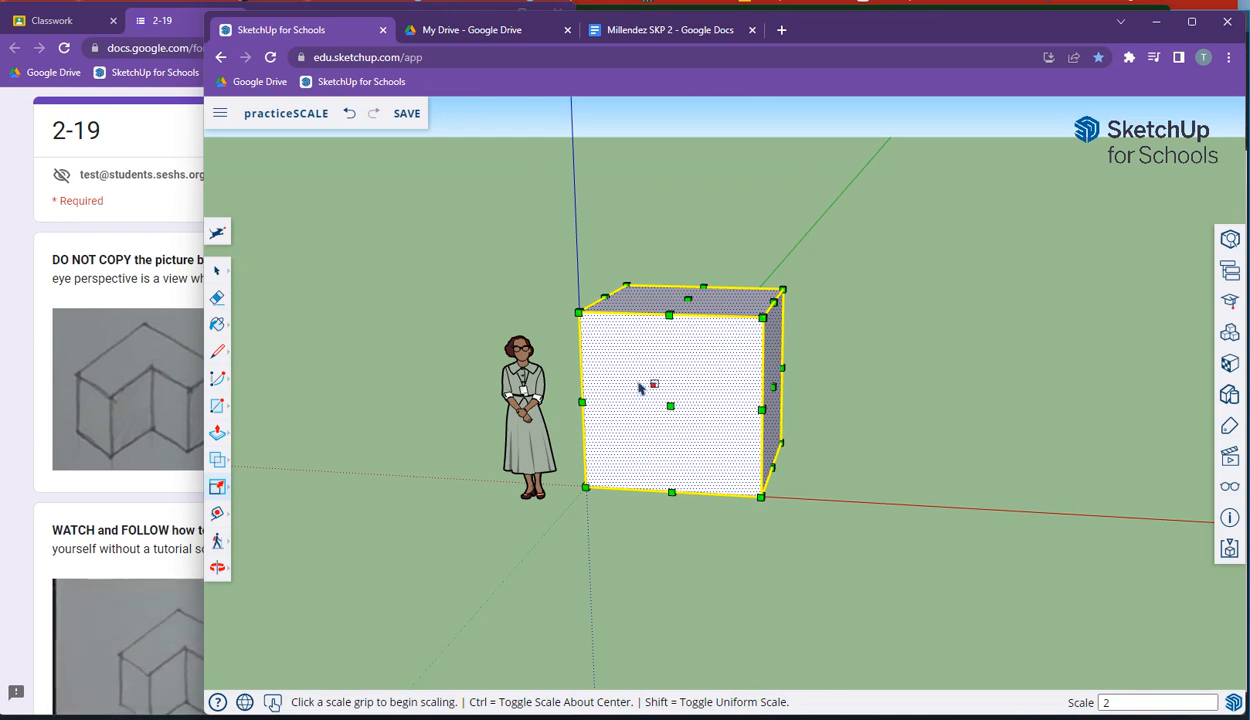
Step: Measure the enlarged cube's height and width with the Tape Measure tool
click(218, 494)
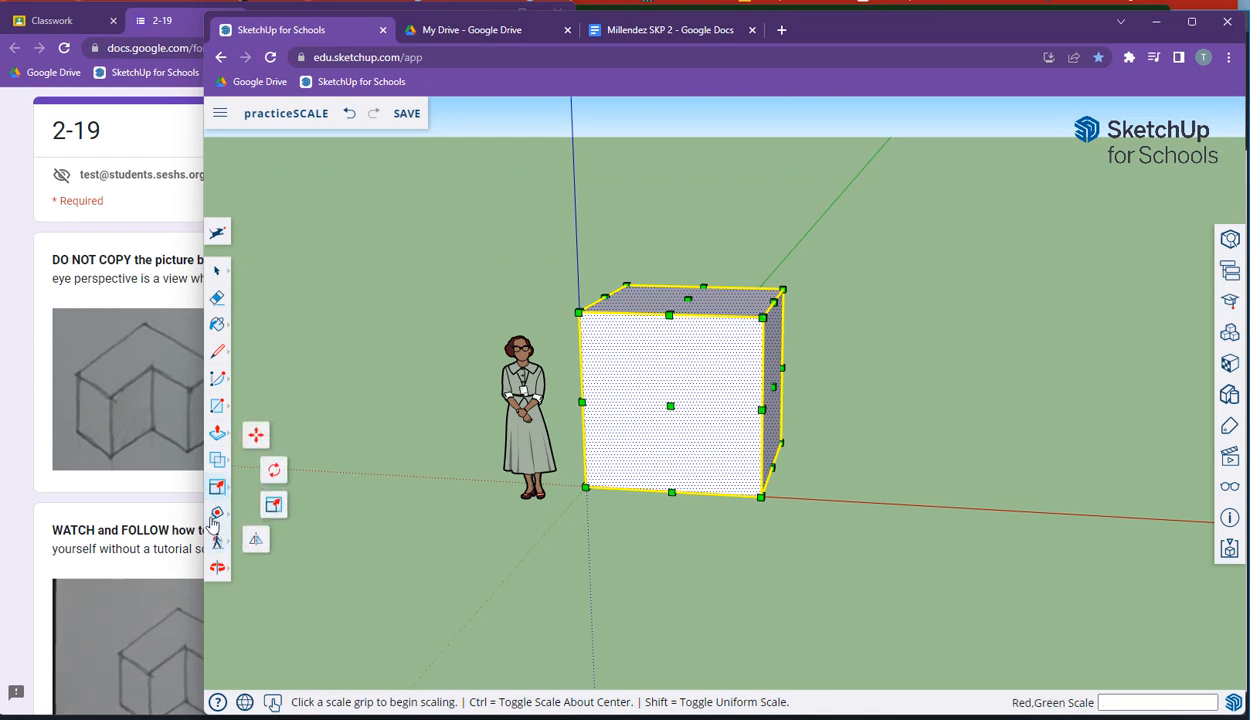
click(217, 514)
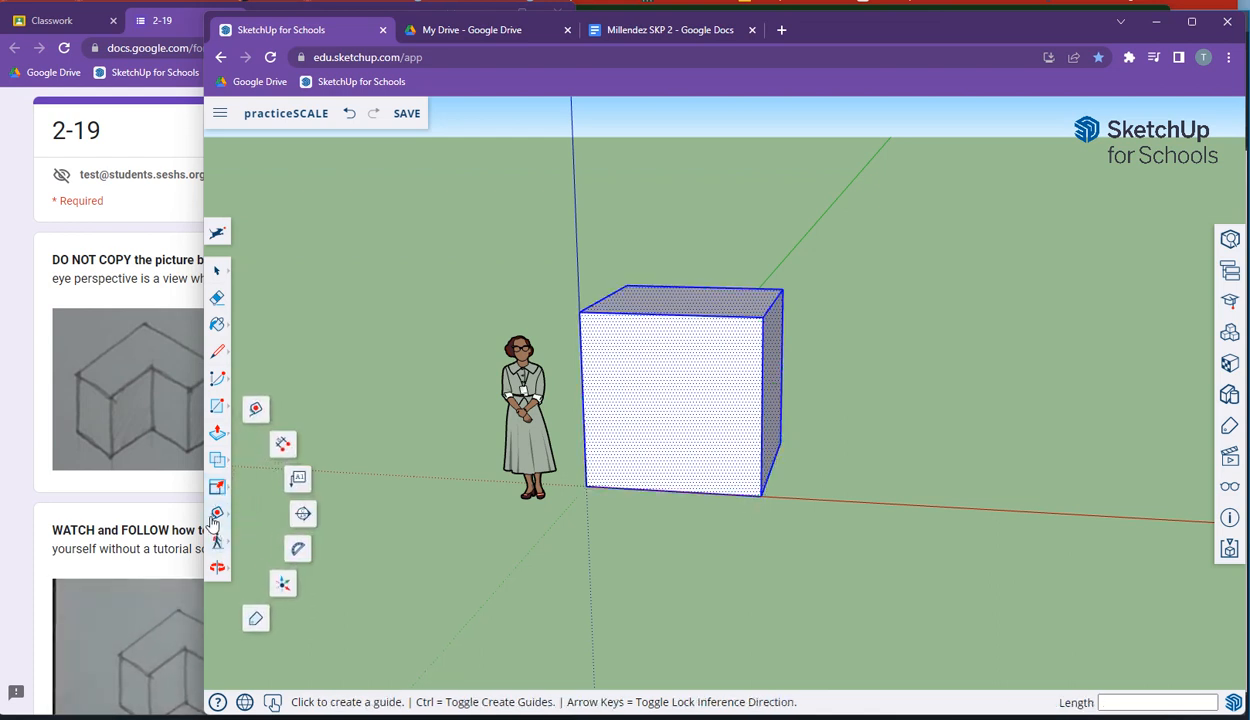
click(257, 407)
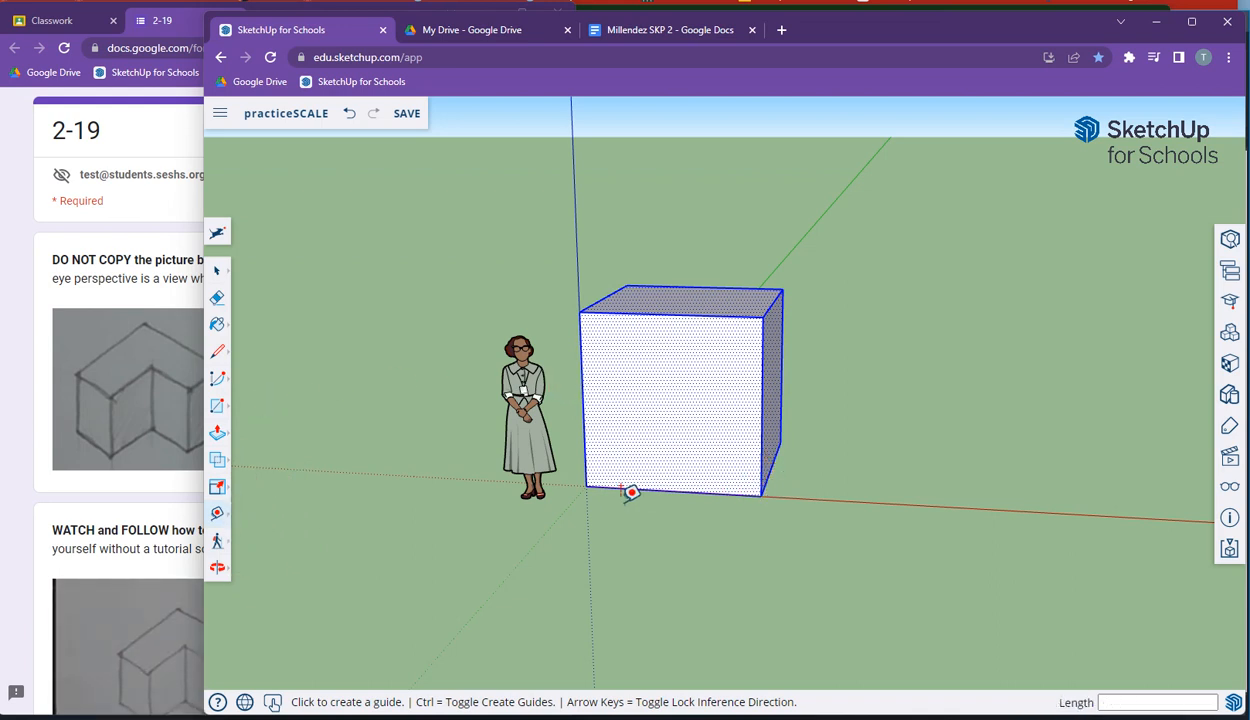
click(590, 467)
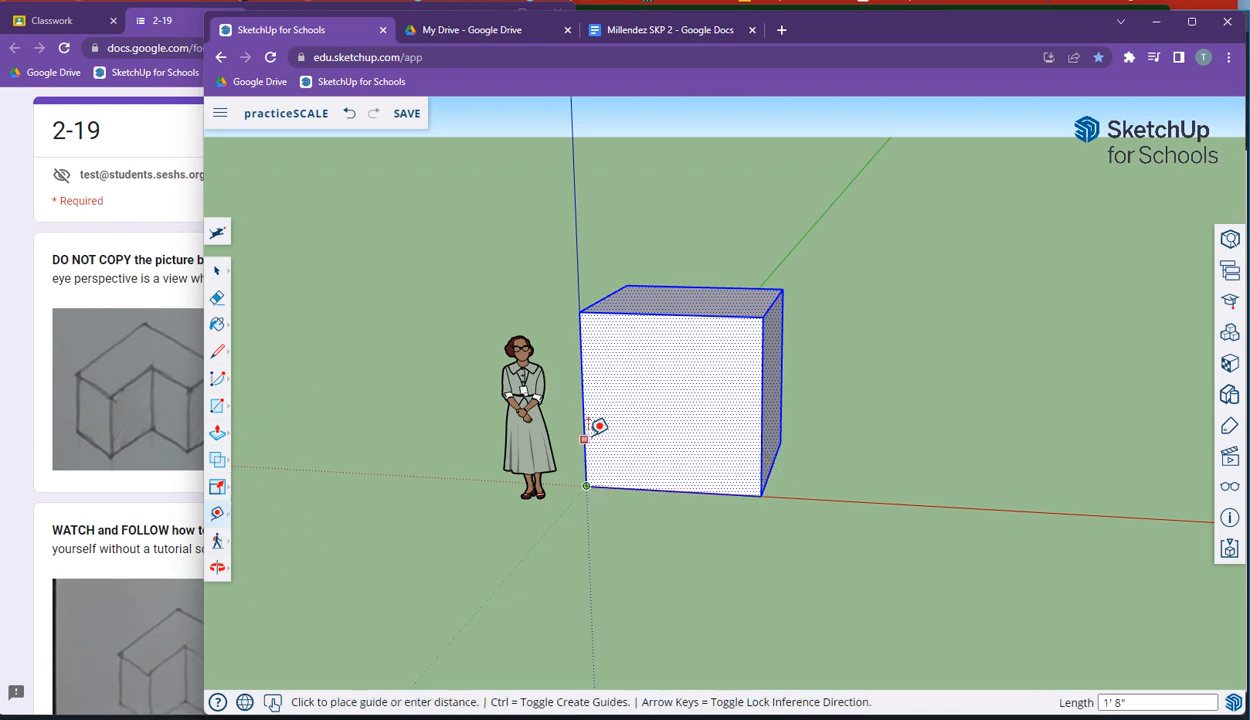
click(582, 309)
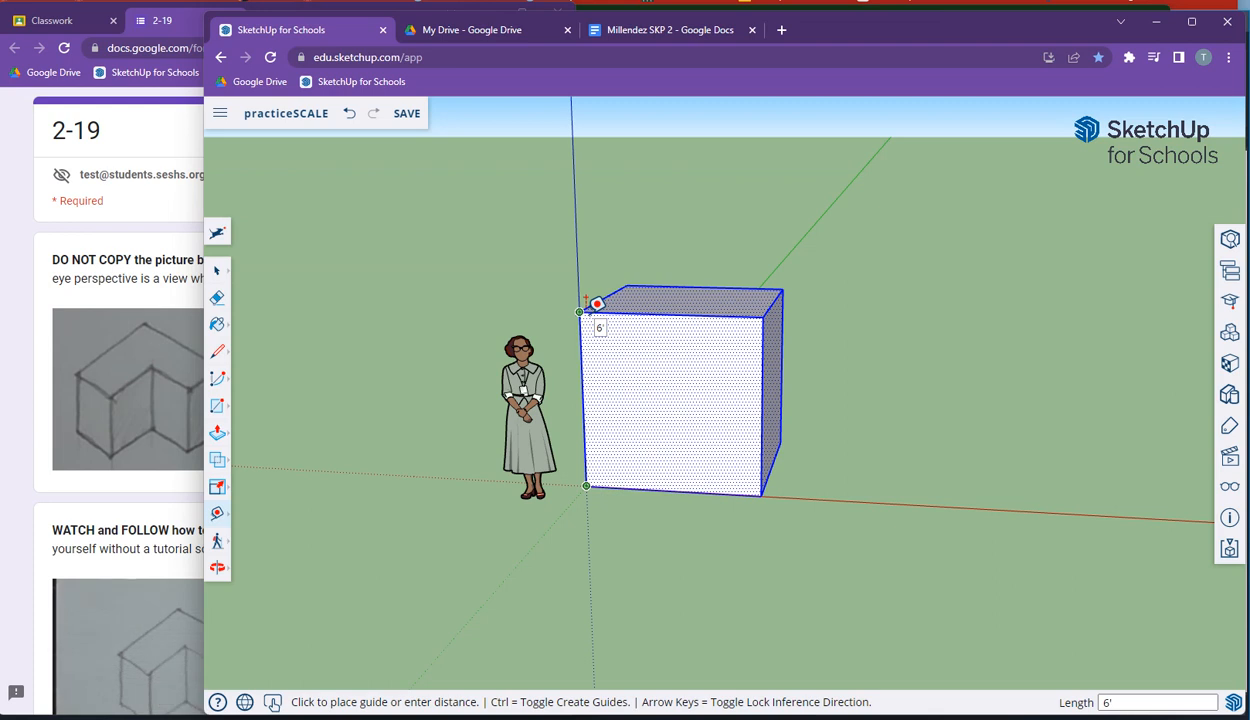
click(768, 490)
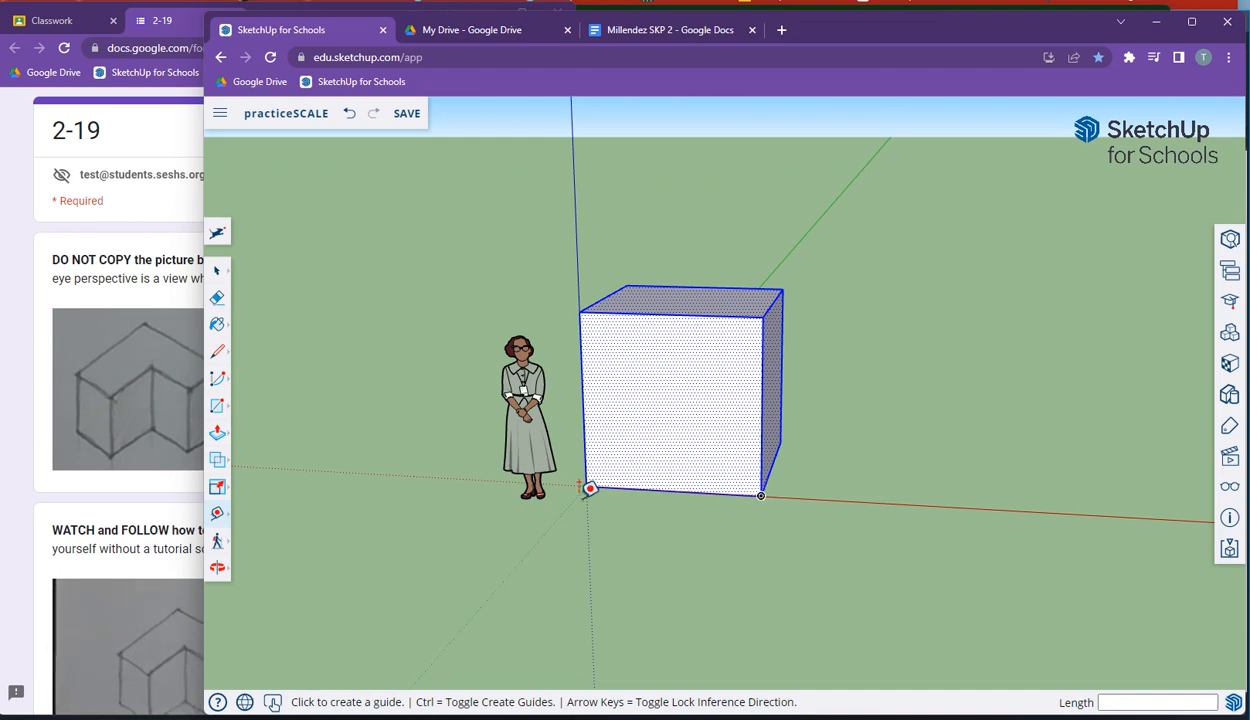
Step: Try stretching the cube vertically from its top middle grip with the Scale tool, then cancel
click(217, 487)
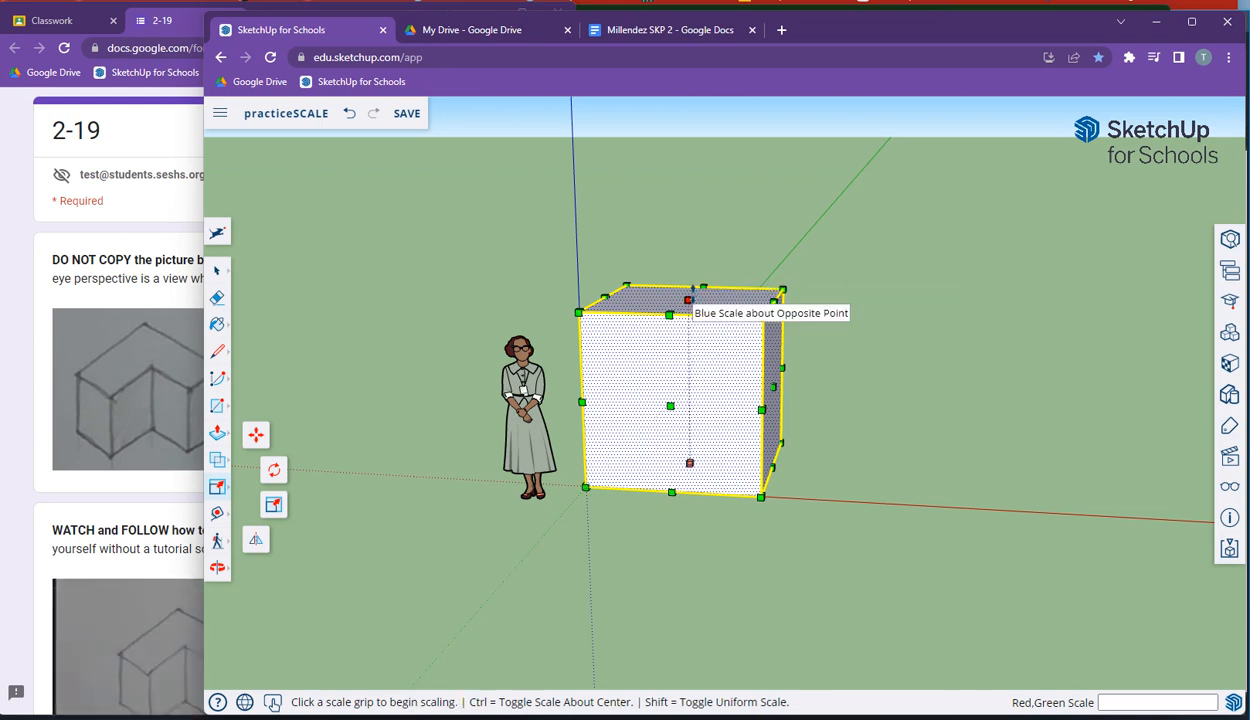
click(688, 299)
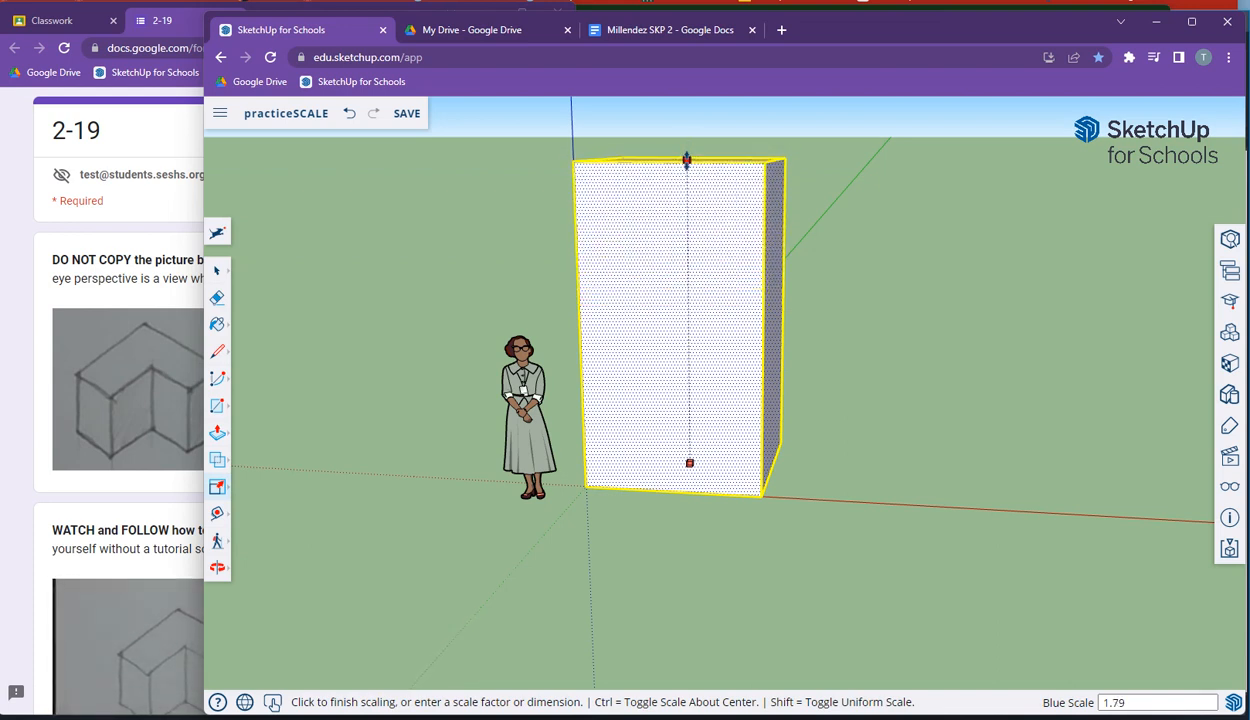
key(Escape)
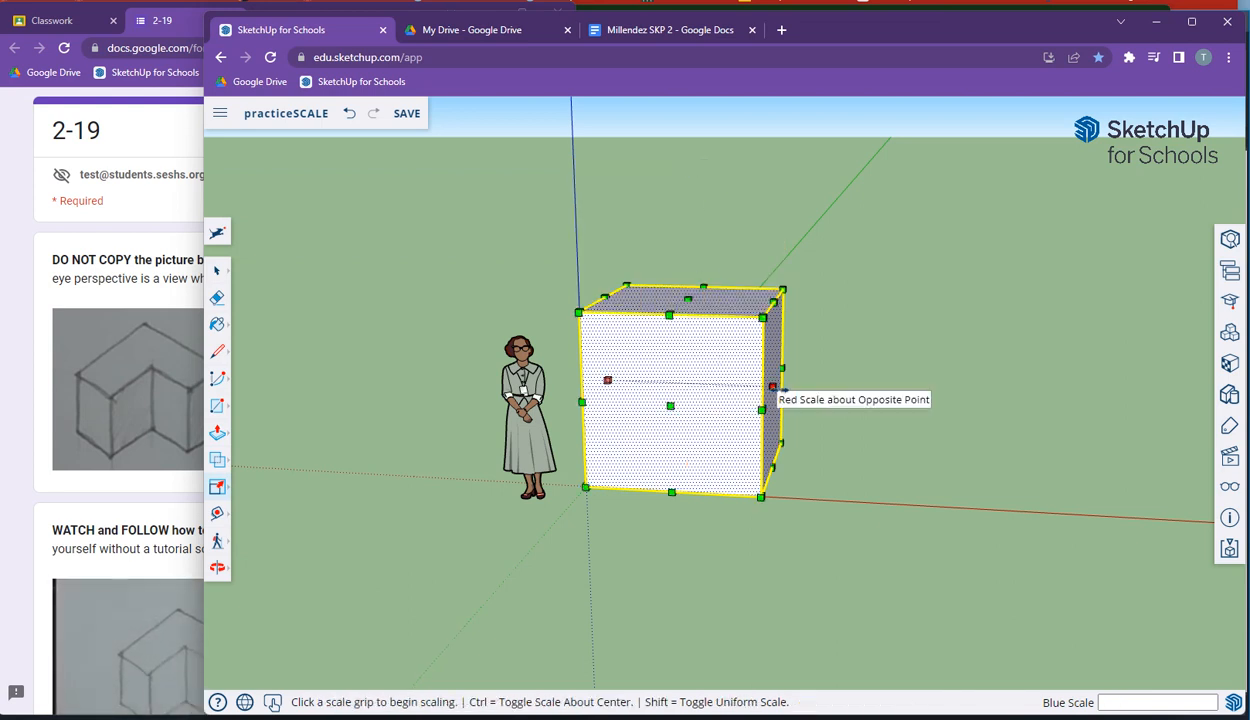
Step: Try stretching the cube along the red axis and then the green axis, cancelling each
click(772, 390)
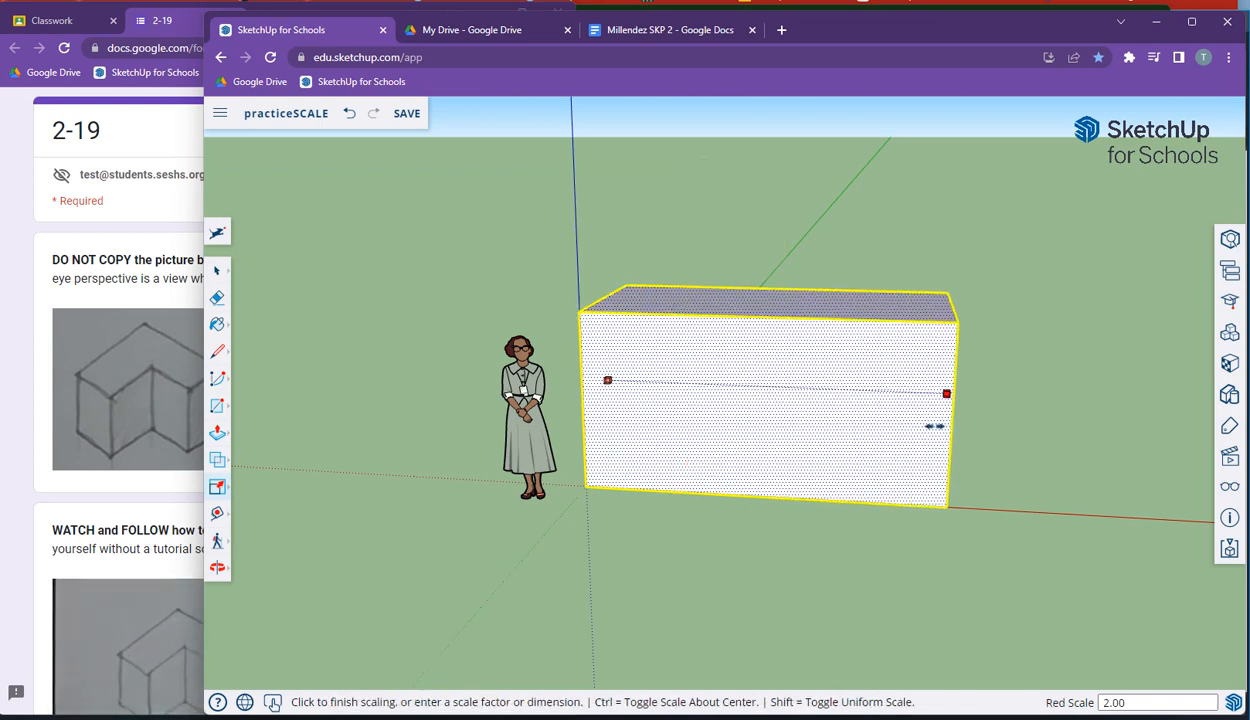
key(Escape)
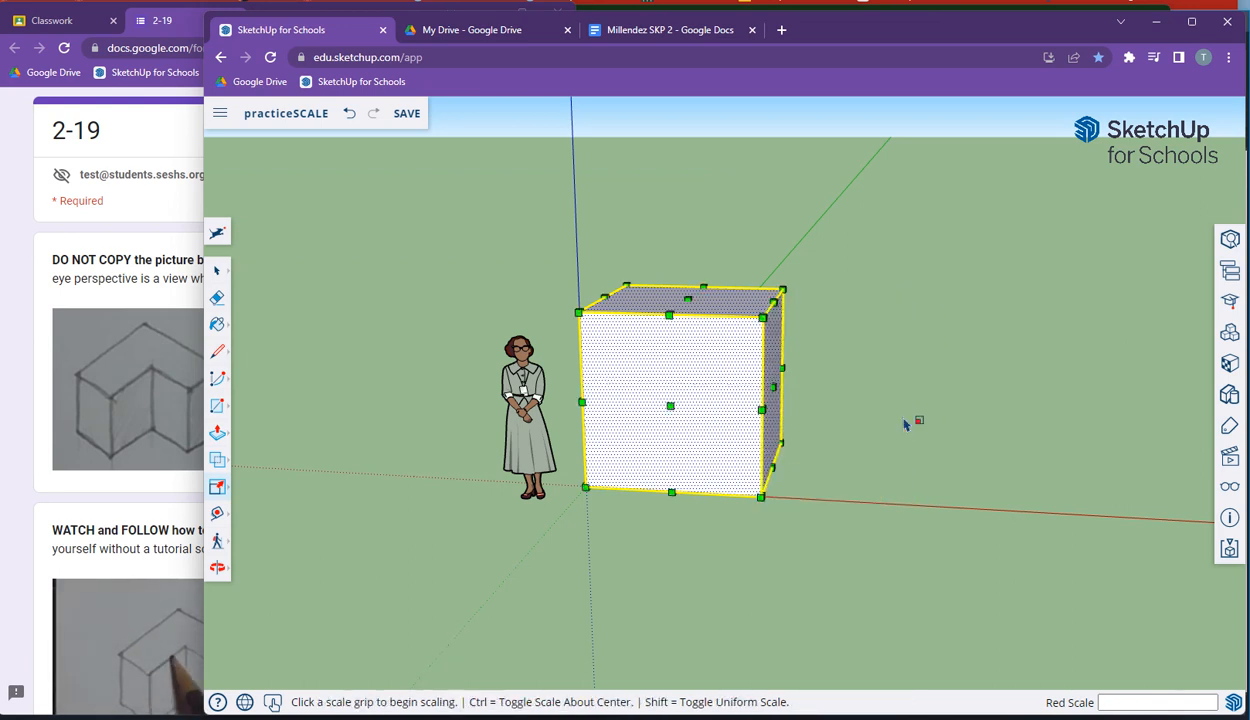
click(670, 406)
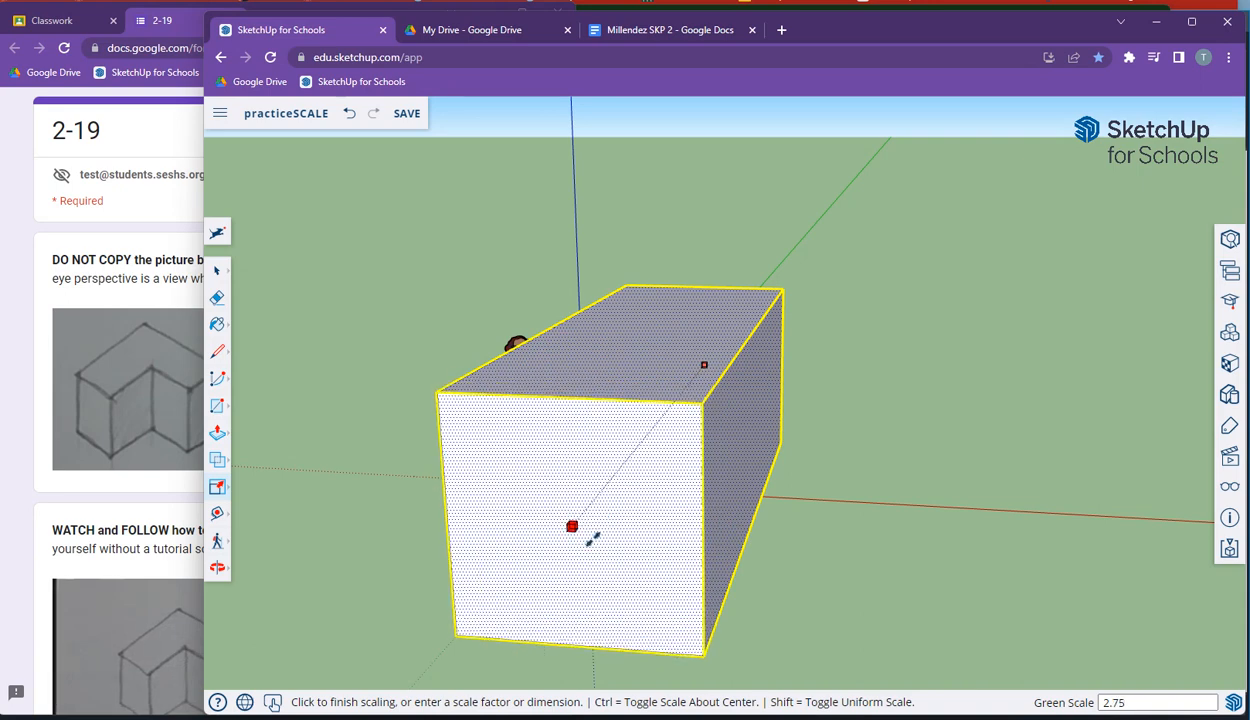
key(Escape)
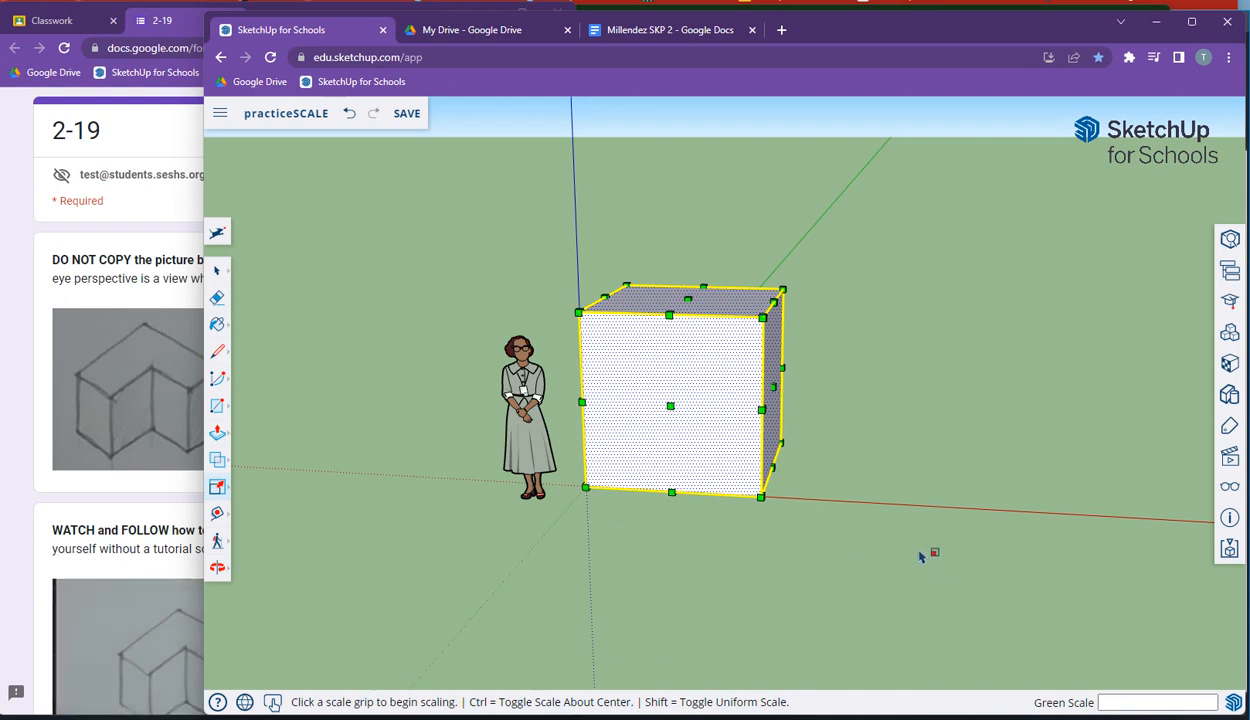
Step: Try scaling the cube from its side grip and its top corner grip, cancelling without change
middle_drag(822, 538, 695, 640)
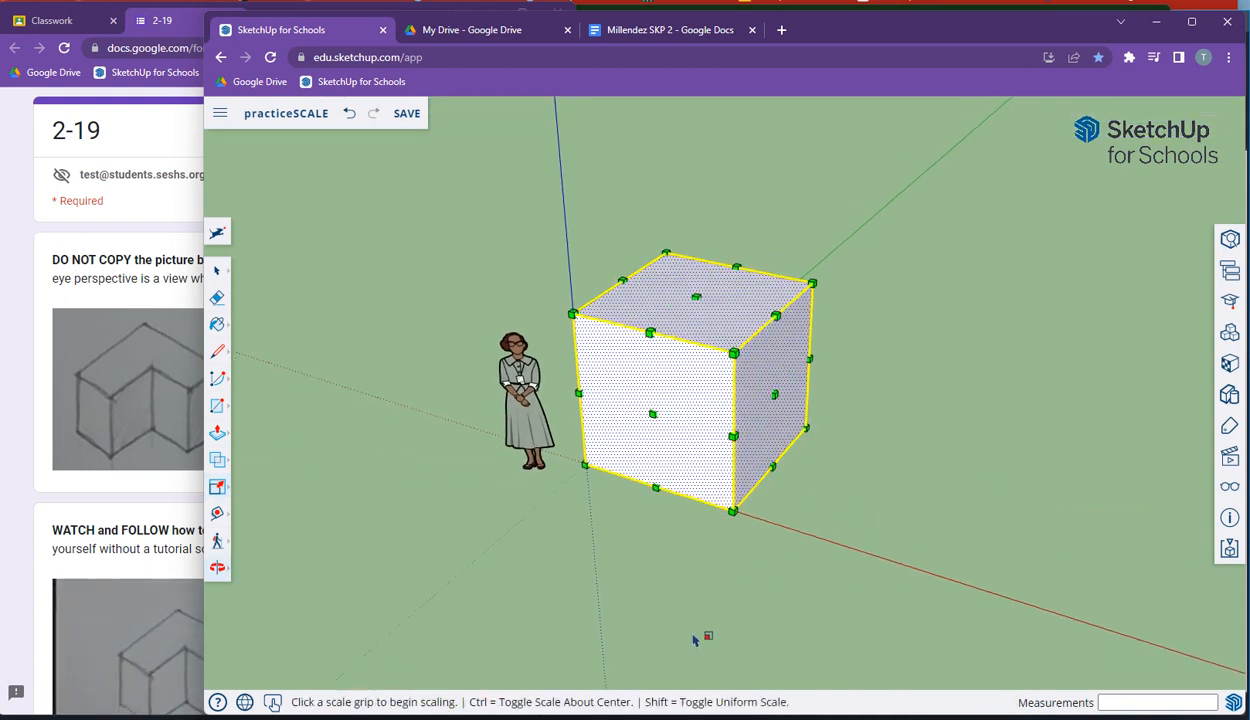
click(809, 358)
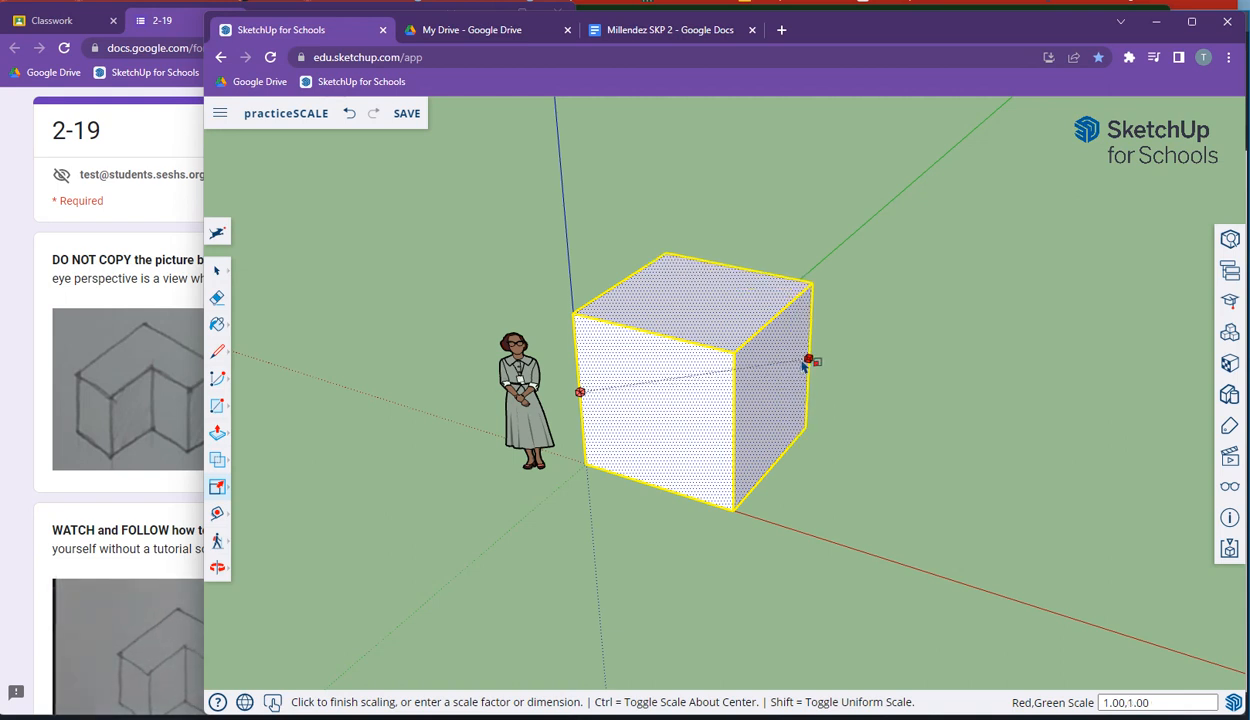
click(803, 358)
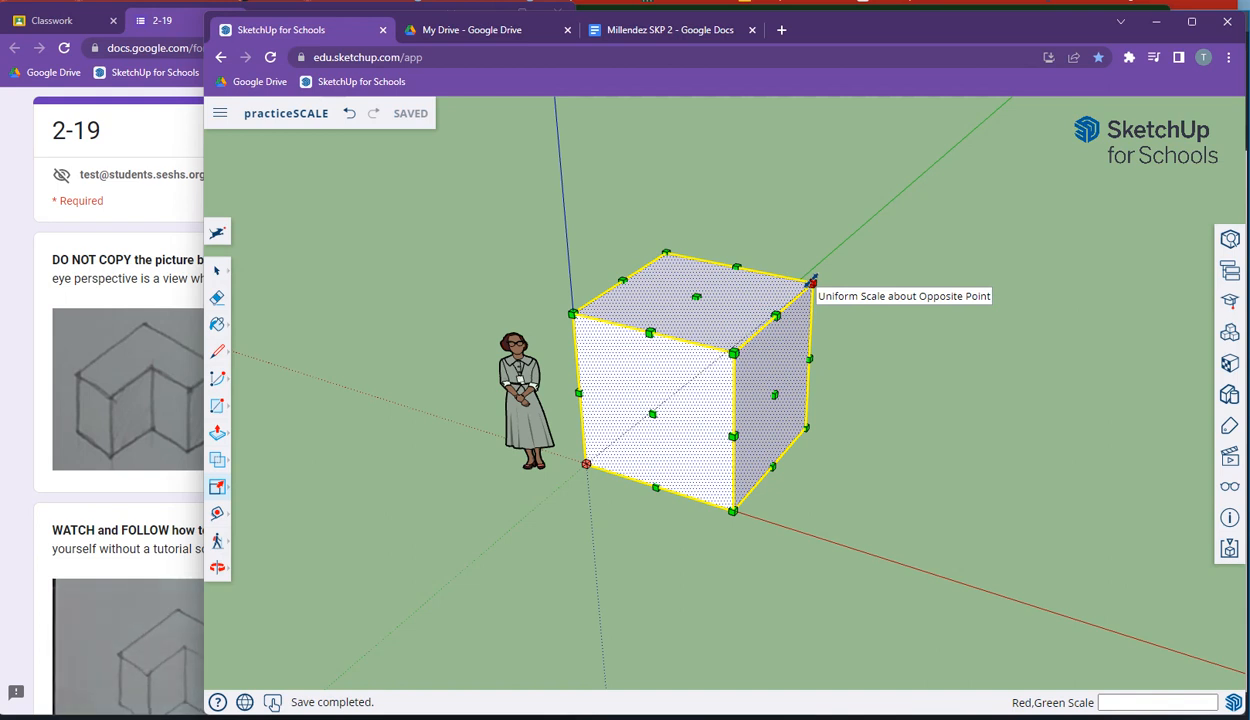
click(667, 253)
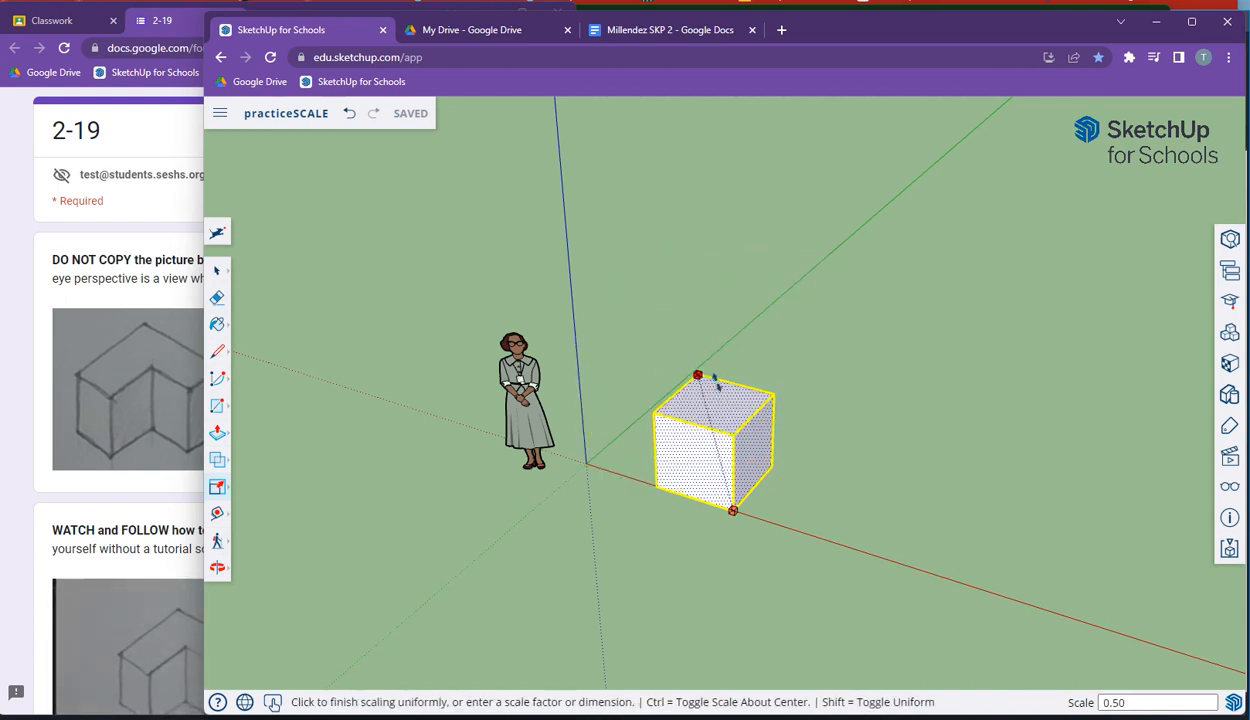
key(Escape)
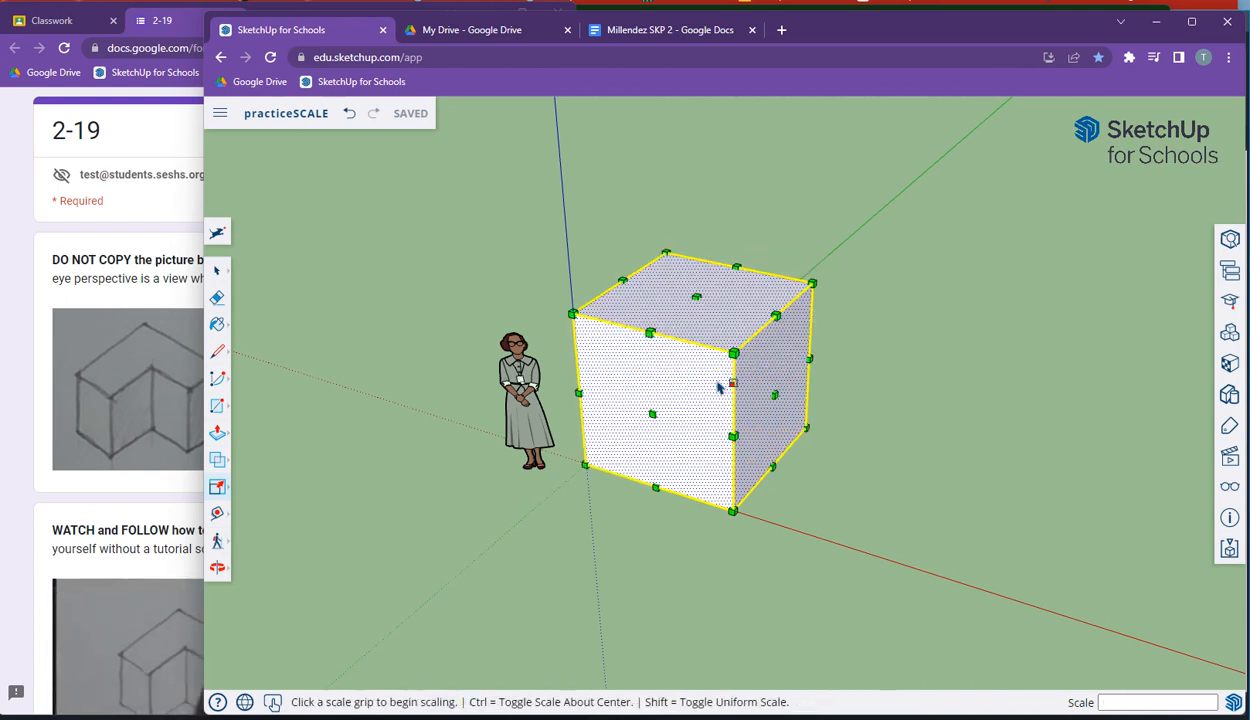
Step: Scale the cube uniformly by a factor of 0.5 from its top corner grip
click(812, 284)
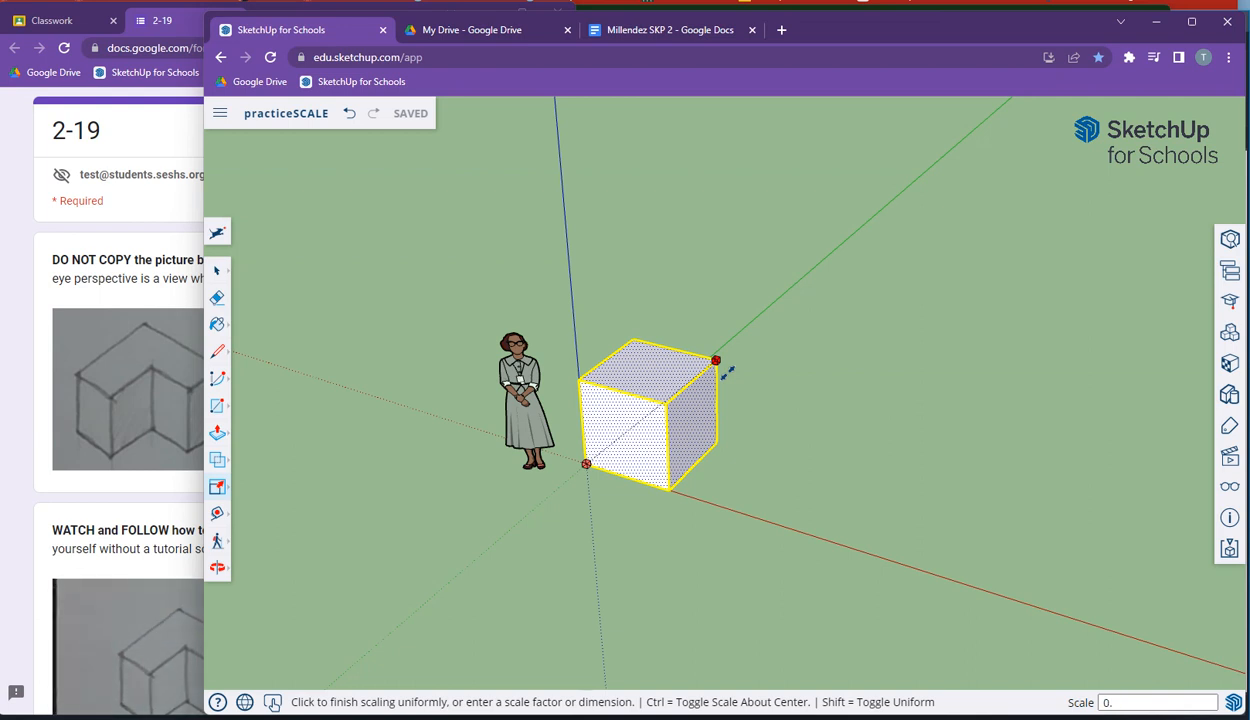
text(5)
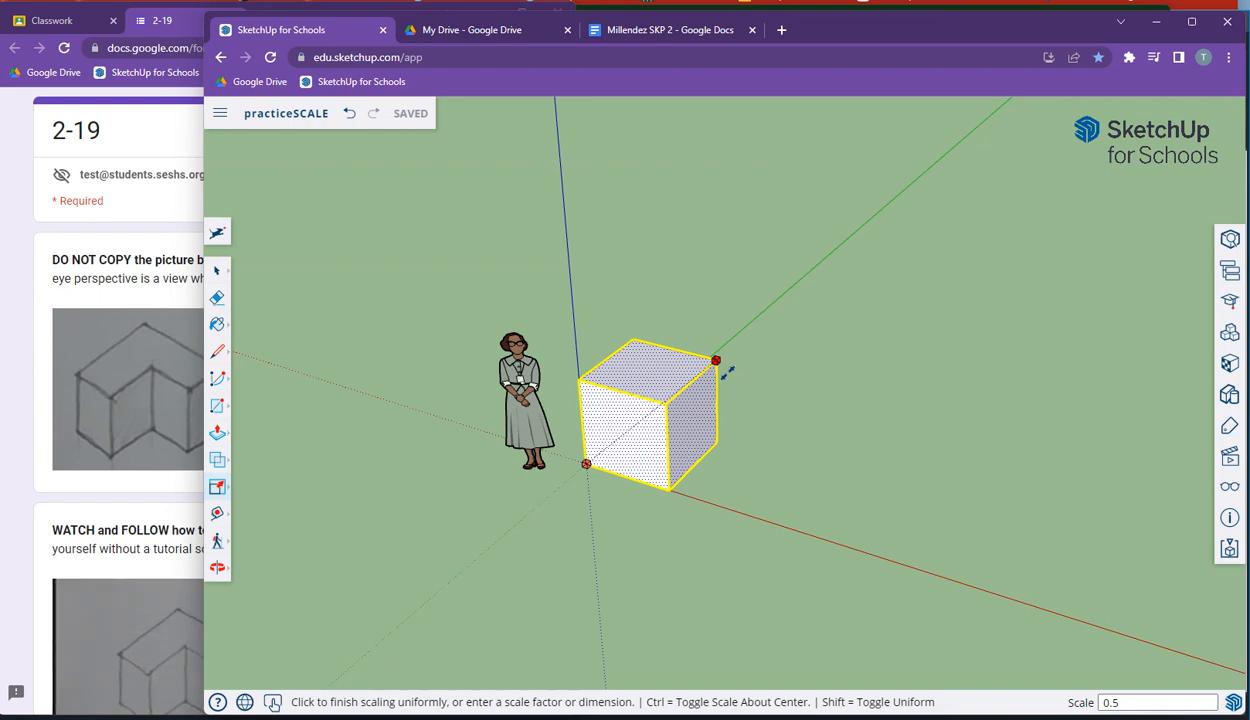
key(Return)
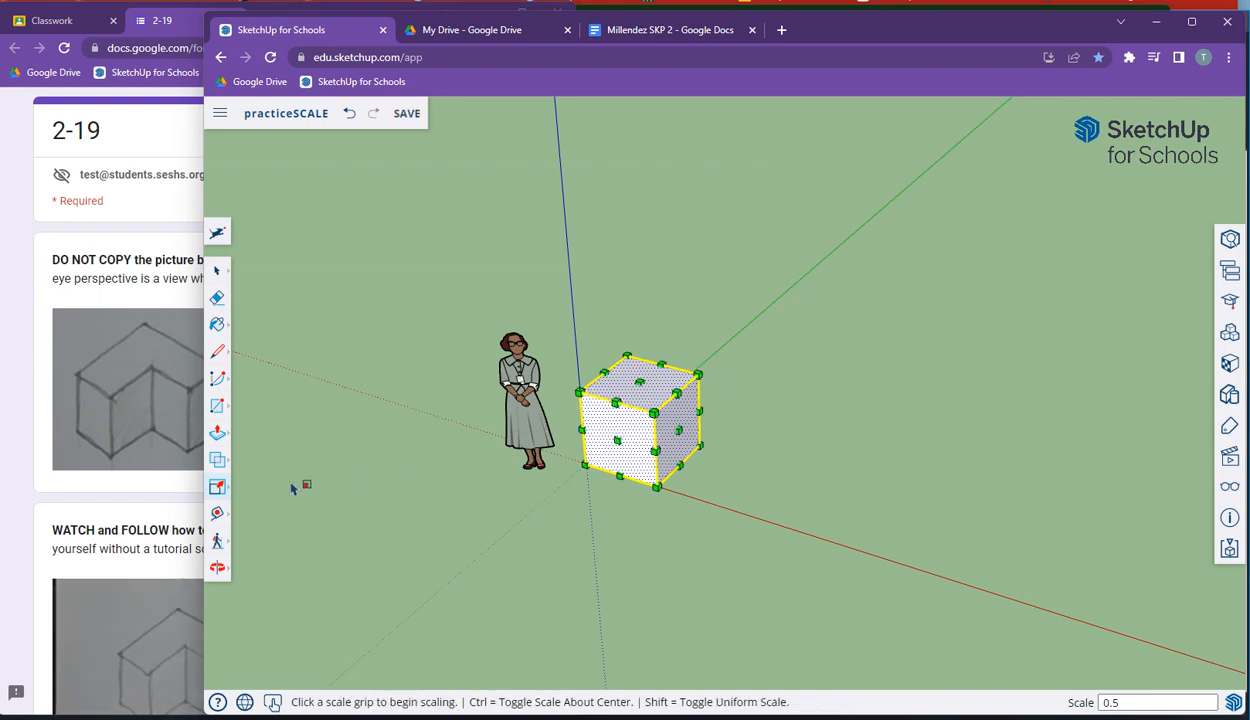
Step: Measure the scaled cube's height with the Tape Measure tool
click(217, 514)
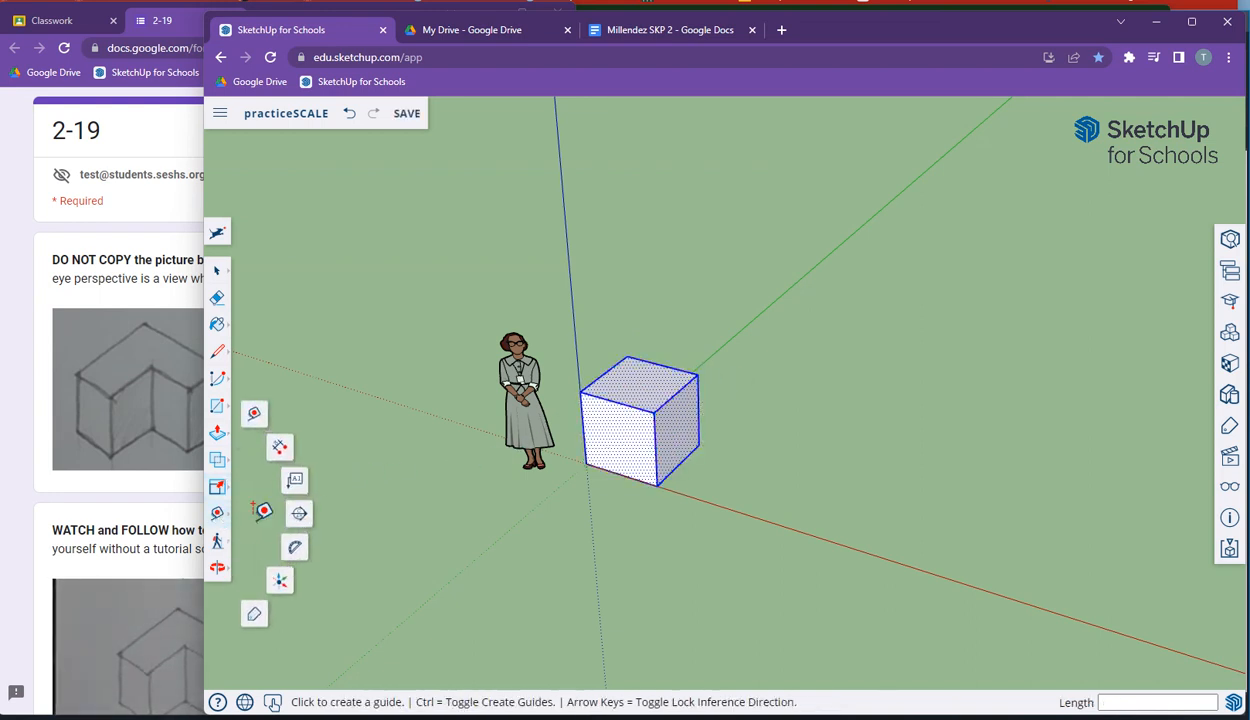
click(656, 485)
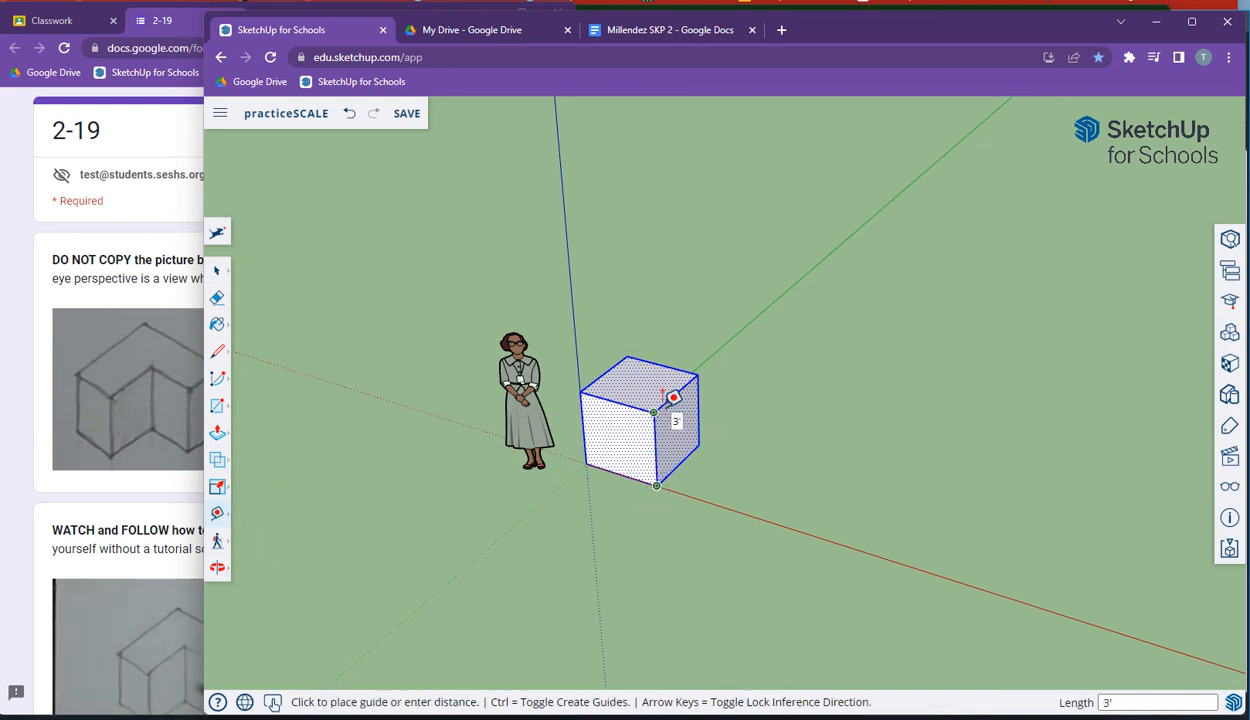